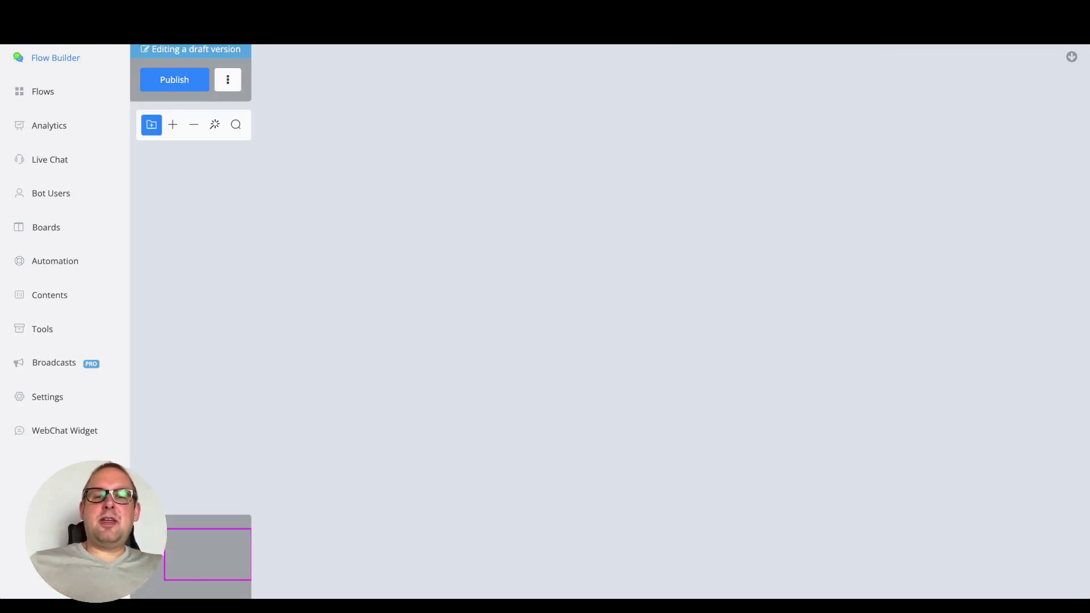
Add an Action step with an Advanced Actions > SSO Actions item and open its settings
left_click(547, 238)
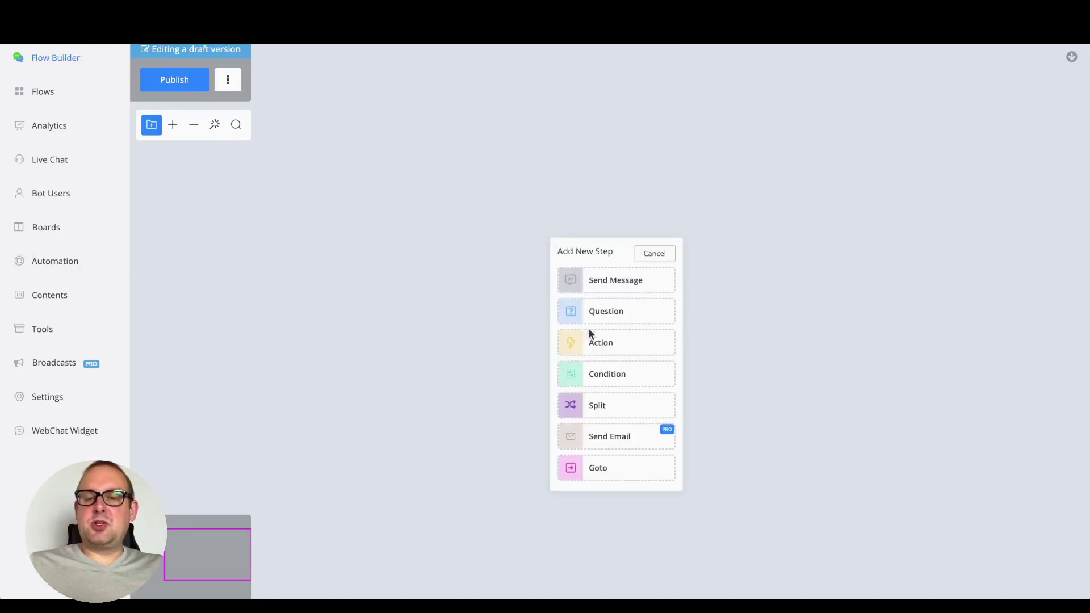
left_click(604, 332)
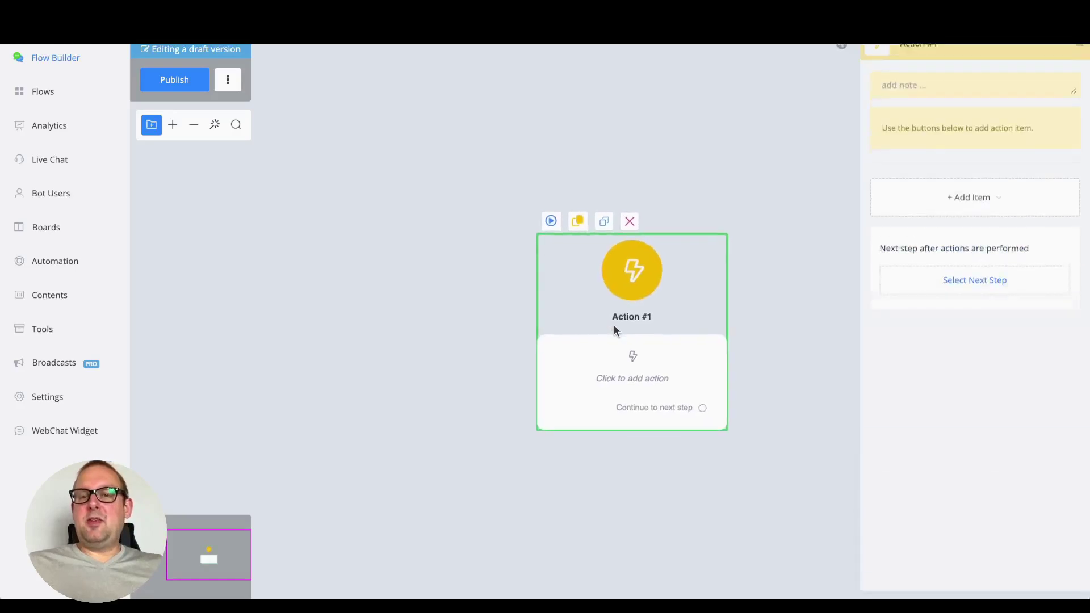
left_click(932, 214)
mouse_move(920, 275)
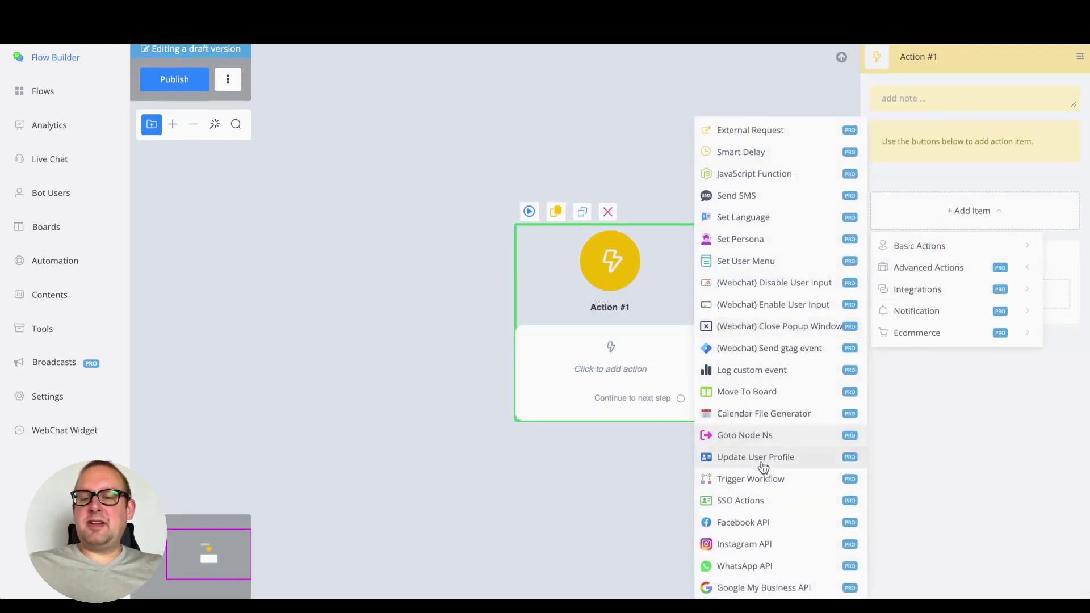
left_click(804, 507)
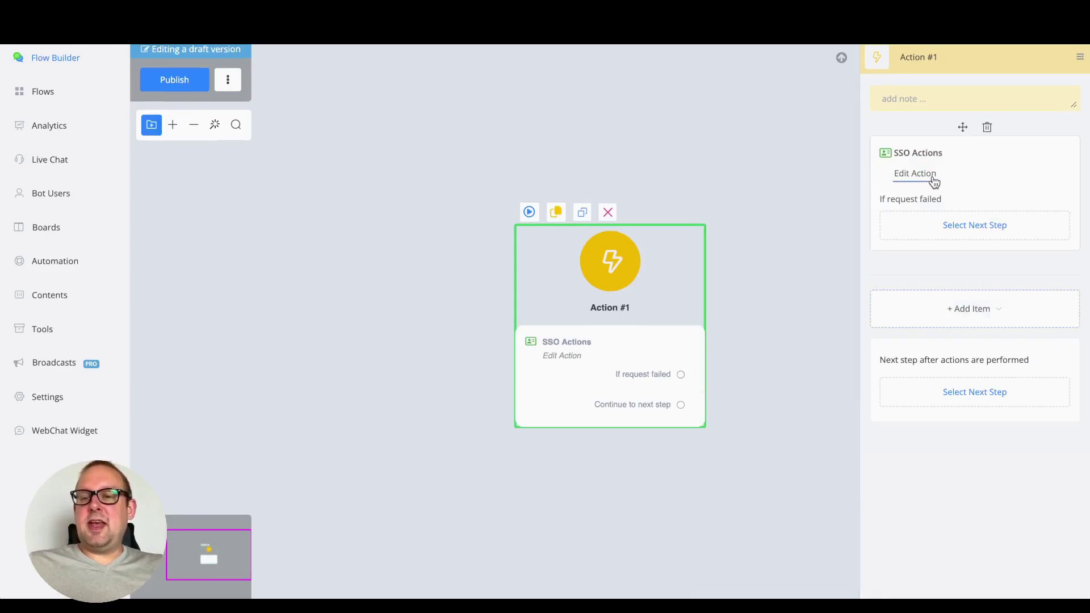
left_click(931, 174)
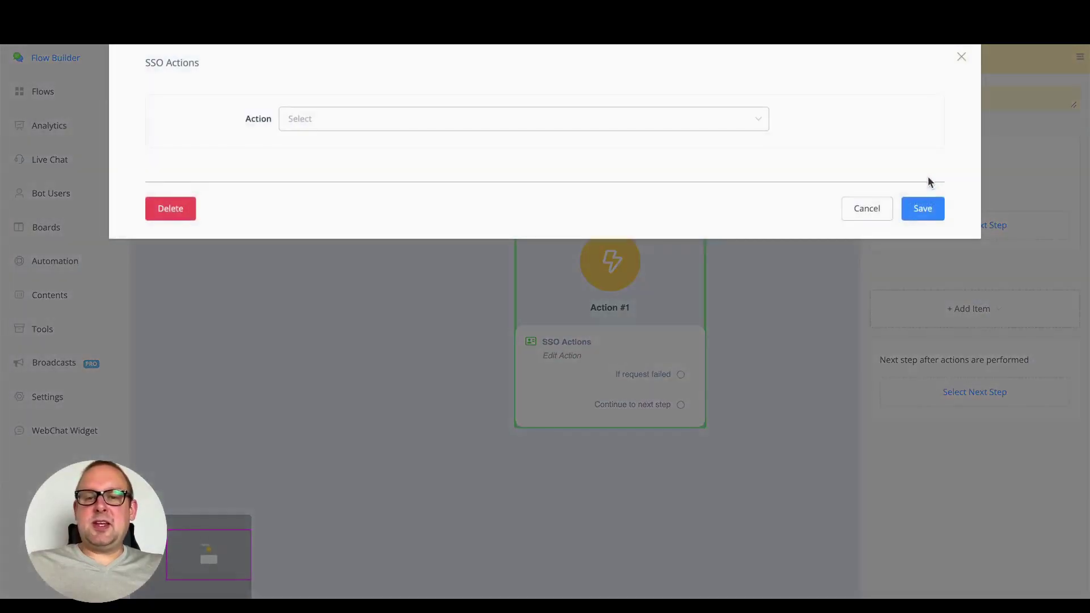
Choose the Find SSO User action, enter the user's e-mail address, and run a test request
left_click(497, 122)
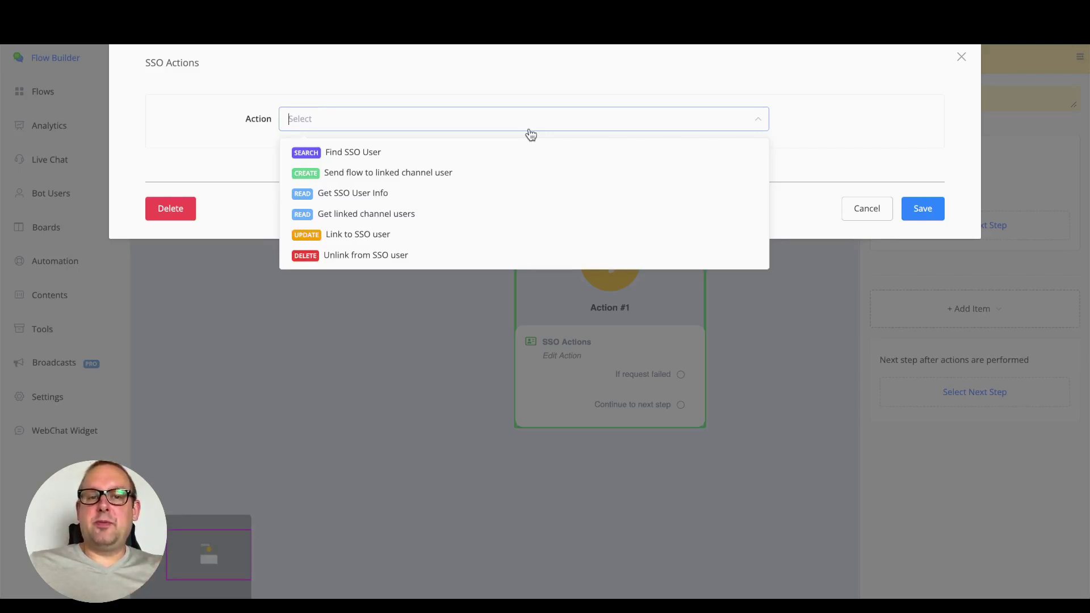
left_click(426, 153)
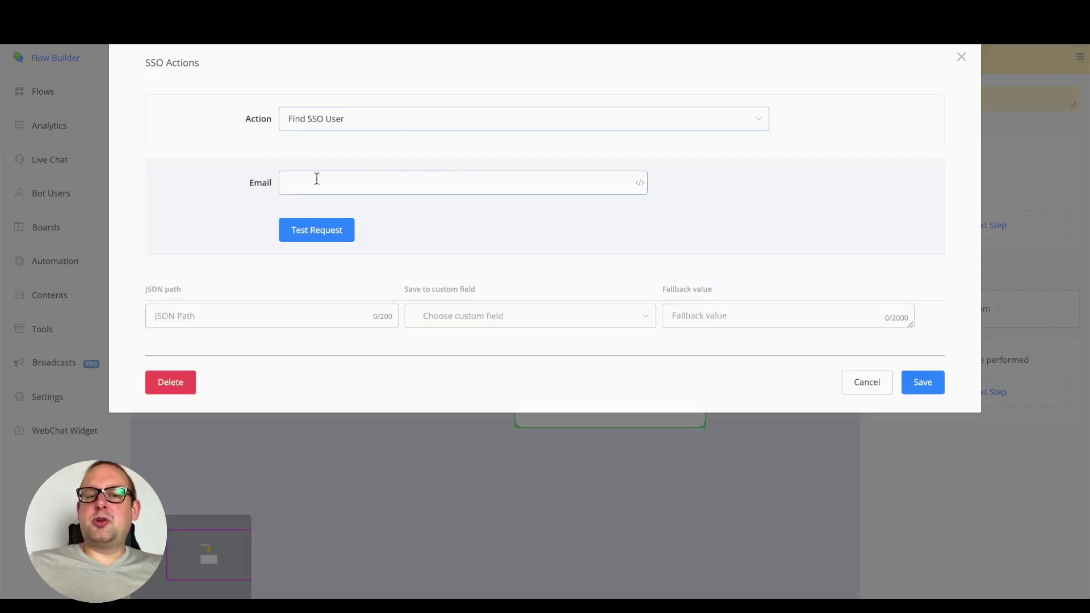
left_click(403, 178)
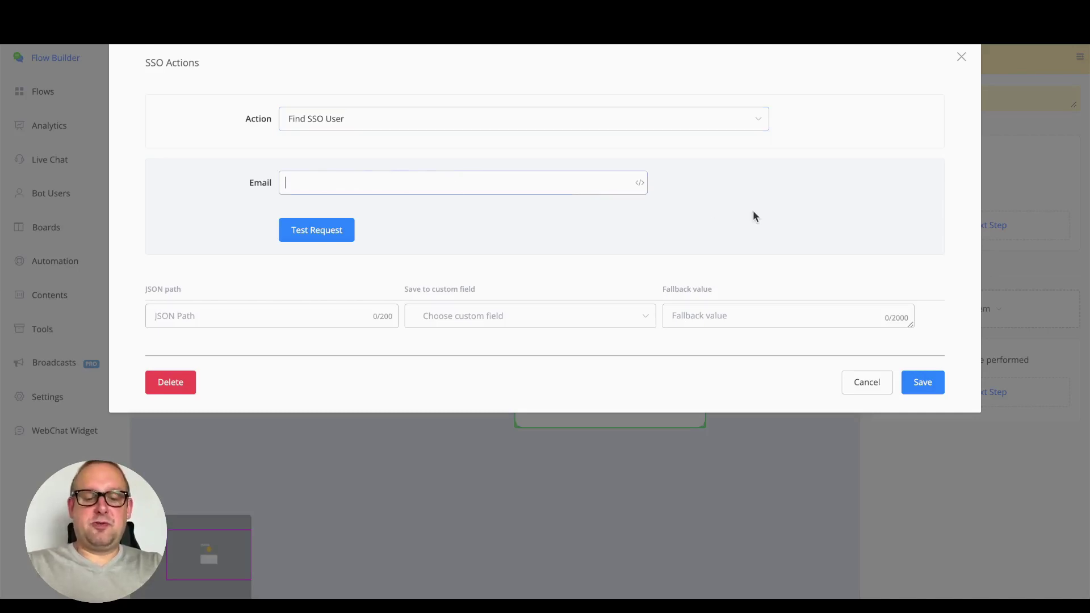
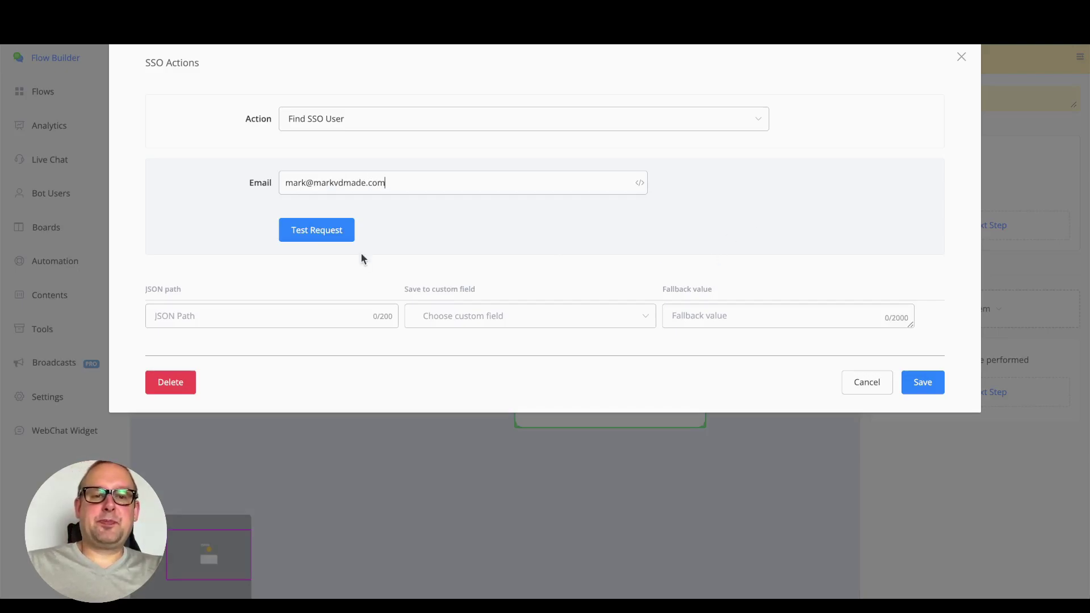
left_click(347, 235)
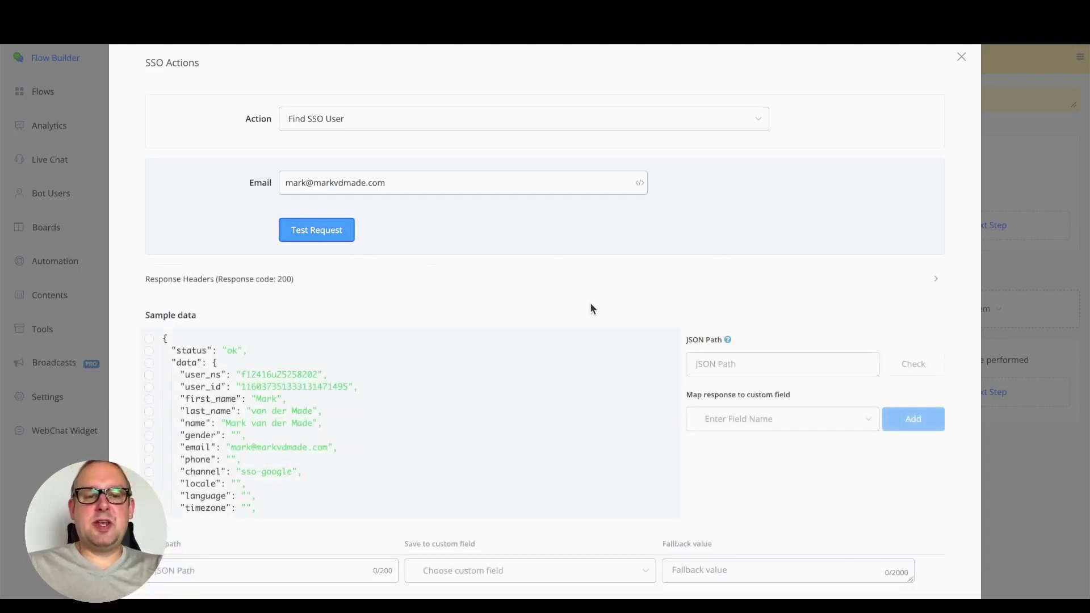
Pick the user_ns row from the sample data so JSON Path reads $.data.user_ns
scroll(478, 364, "down", 5)
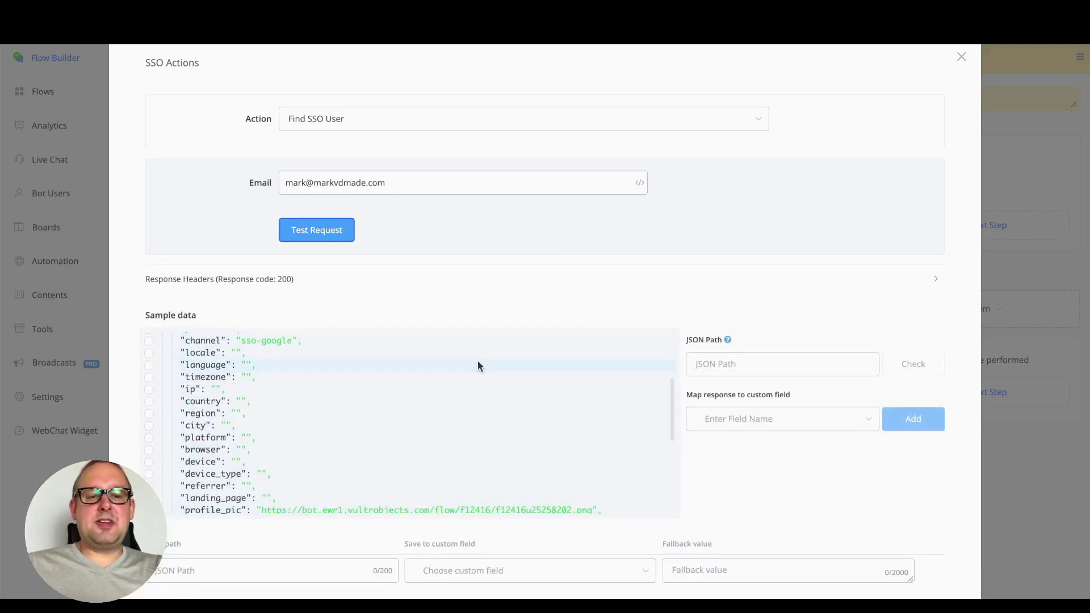
scroll(478, 365, "down", 8)
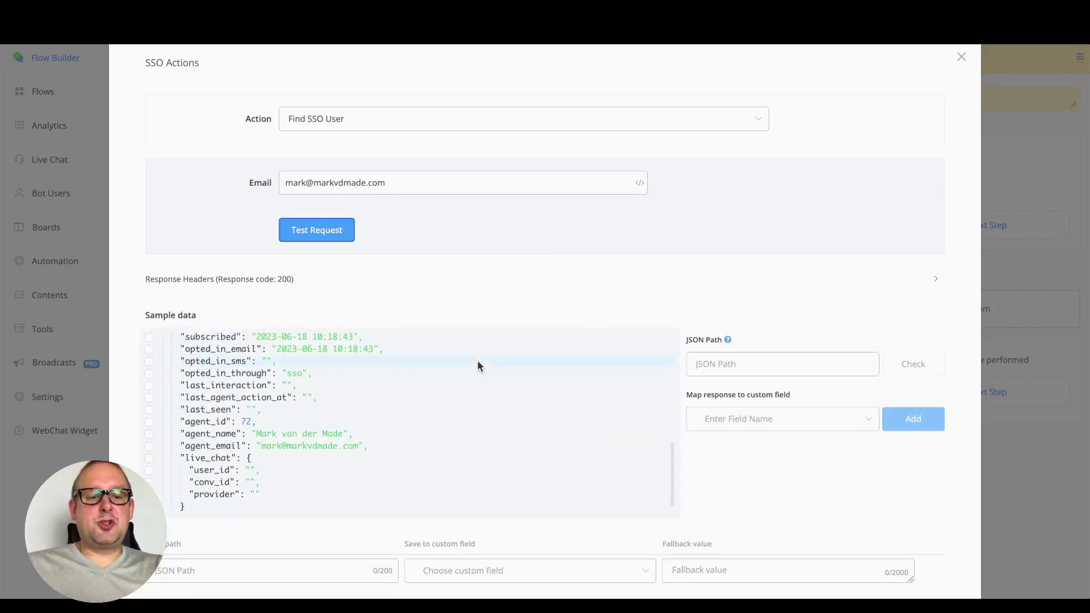
scroll(478, 360, "up", 13)
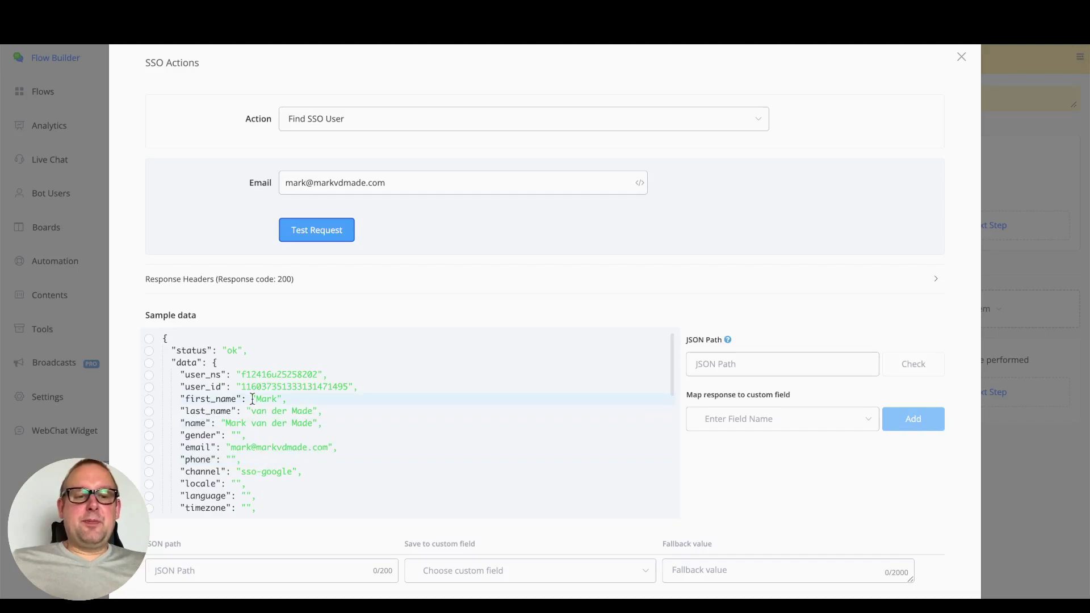
double_click(266, 376)
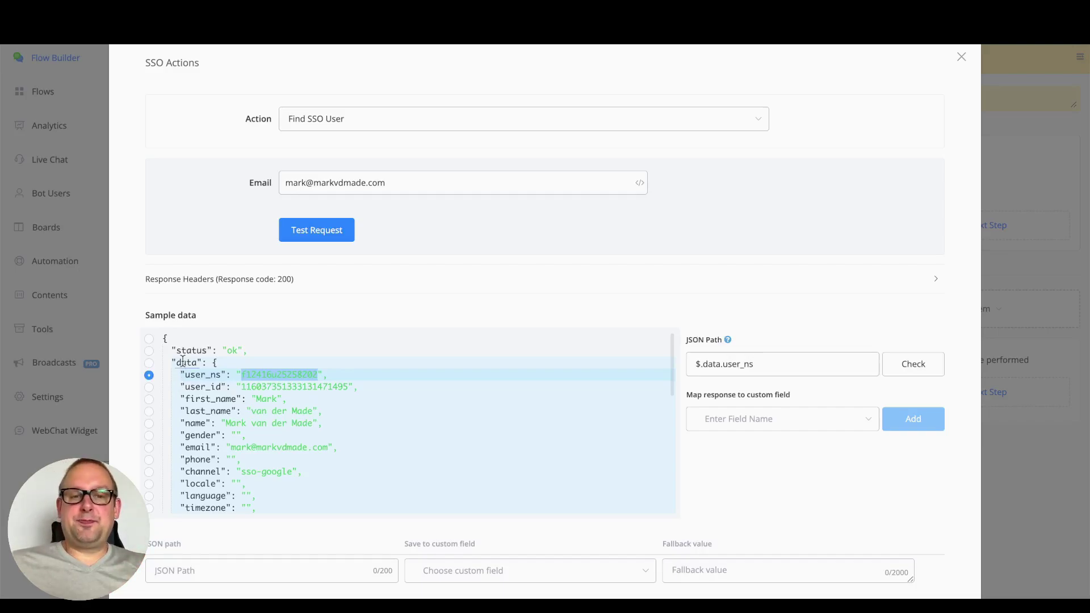
Switch the action to Get SSO User Info, paste the test user ns, and run a test request
left_click(400, 126)
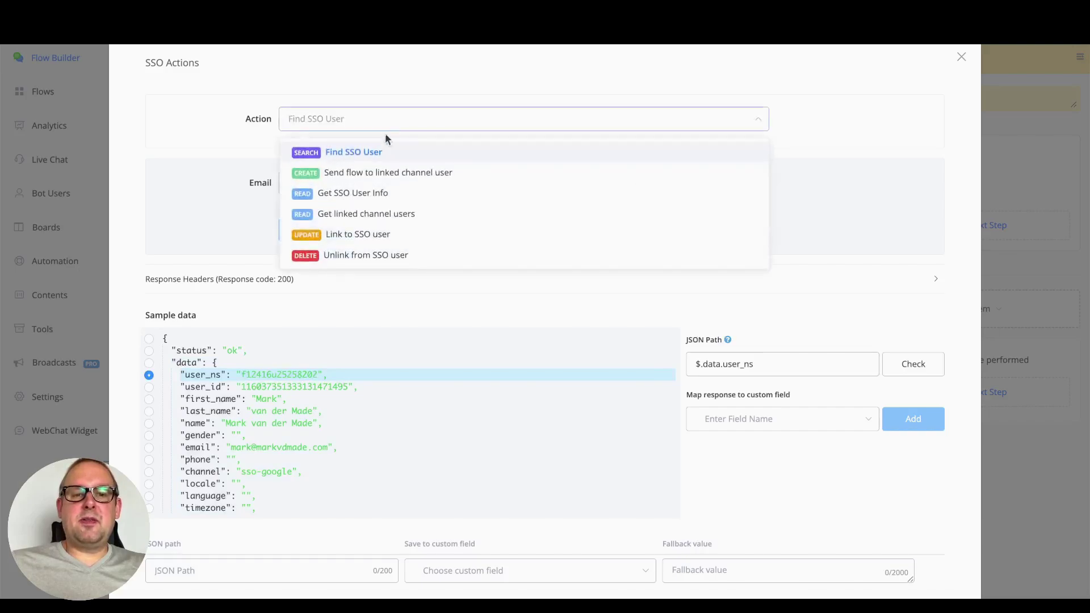
left_click(423, 199)
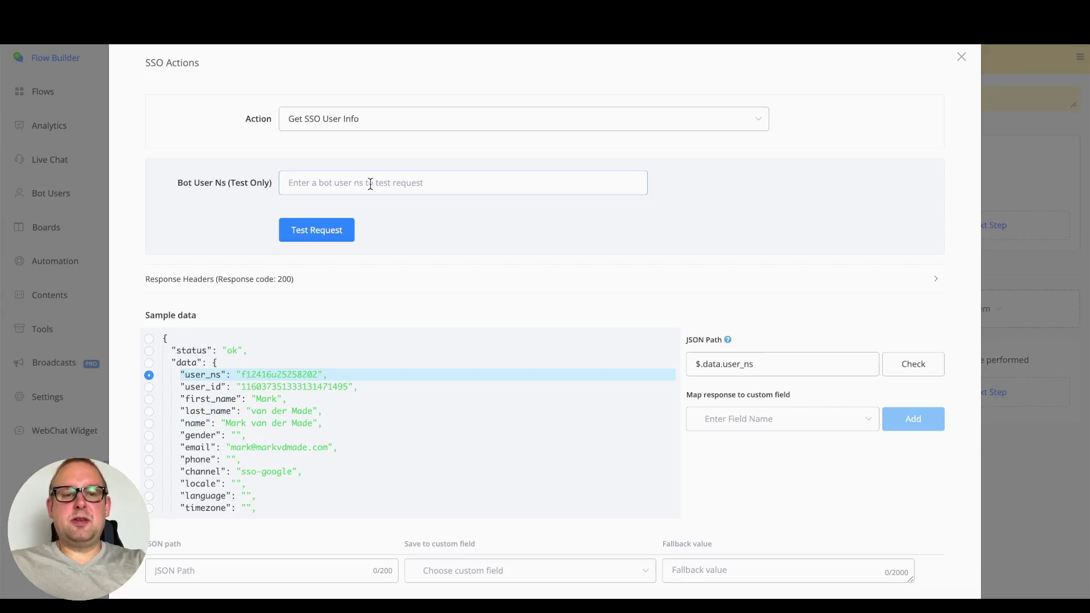
left_click(370, 183)
type("f12416u25258202")
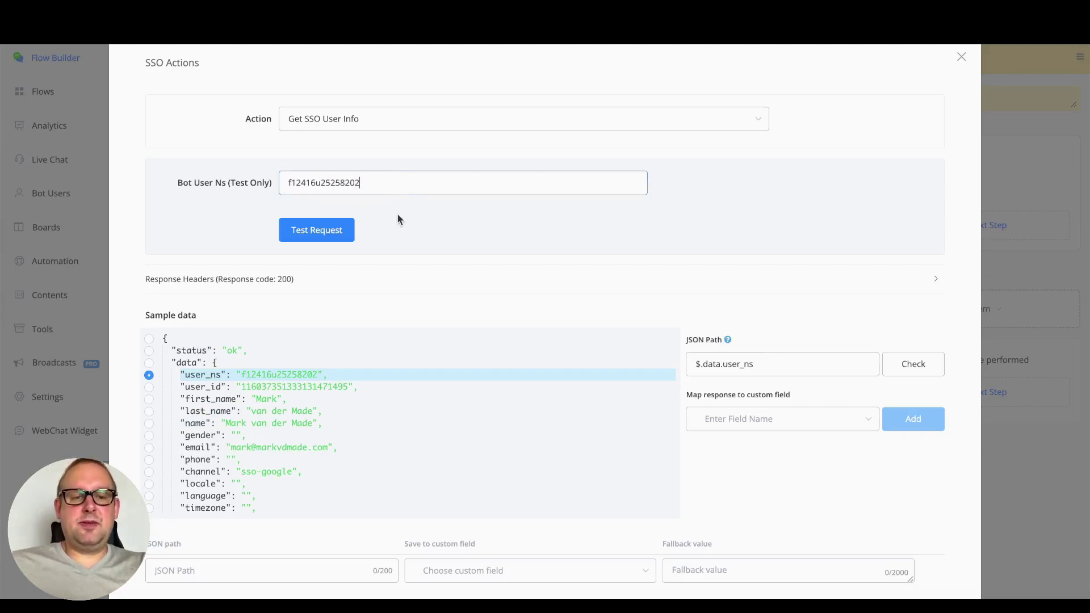
left_click(304, 237)
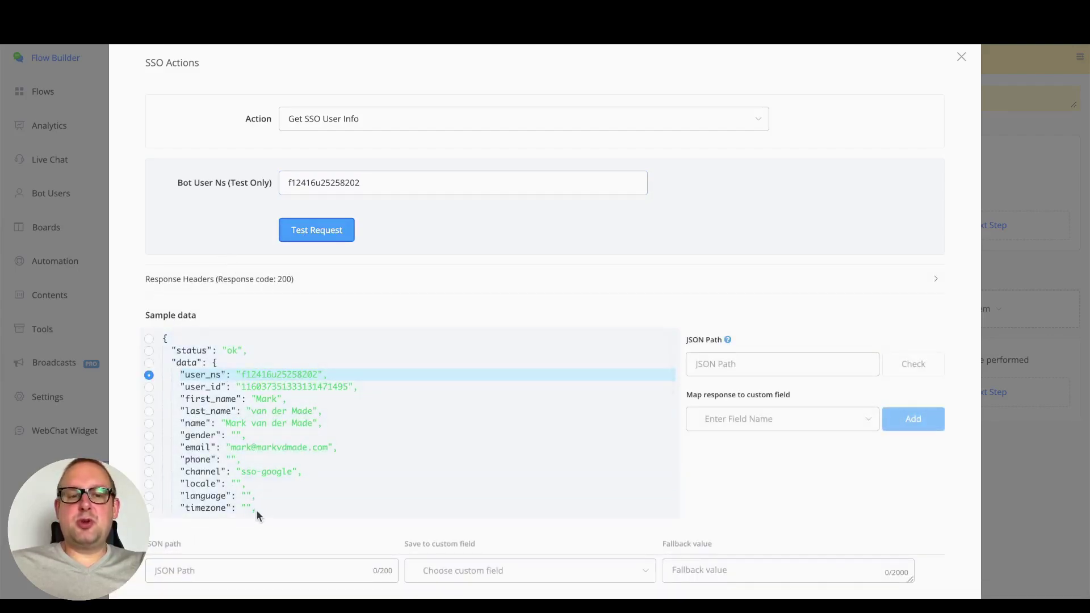
Review the returned profile data and set the JSON path to the whole response
scroll(311, 418, "down", 5)
scroll(312, 418, "down", 6)
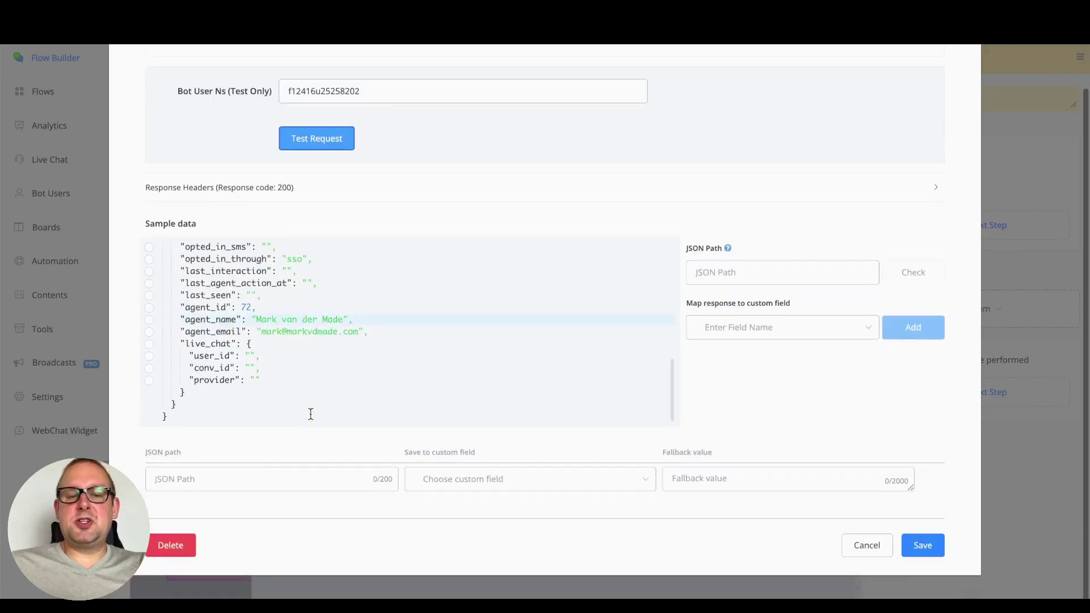
scroll(311, 419, "up", 8)
scroll(310, 420, "up", 3)
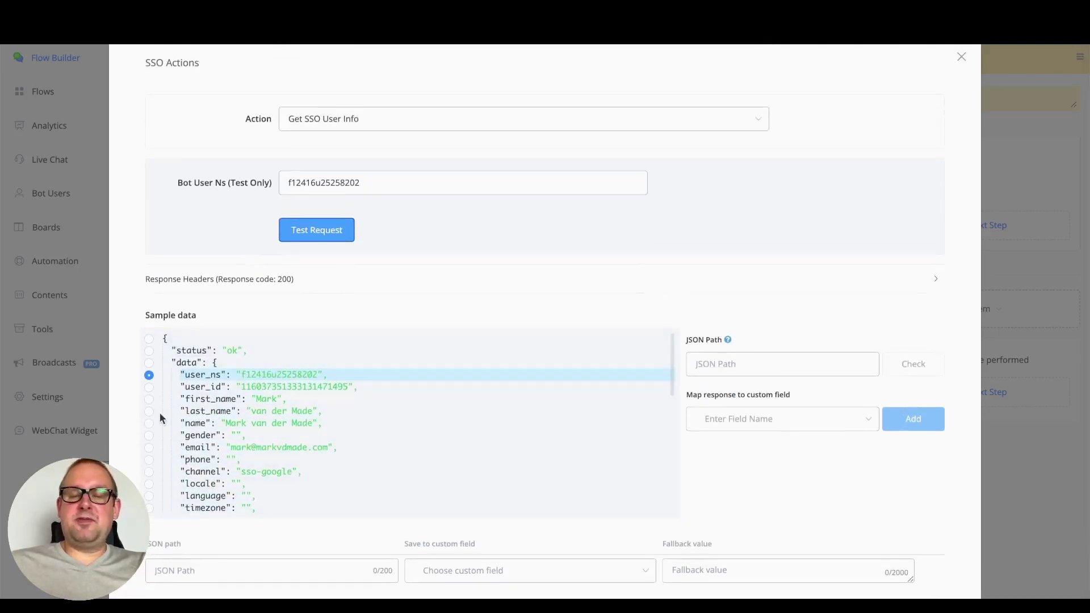
scroll(161, 415, "down", 6)
scroll(160, 414, "up", 6)
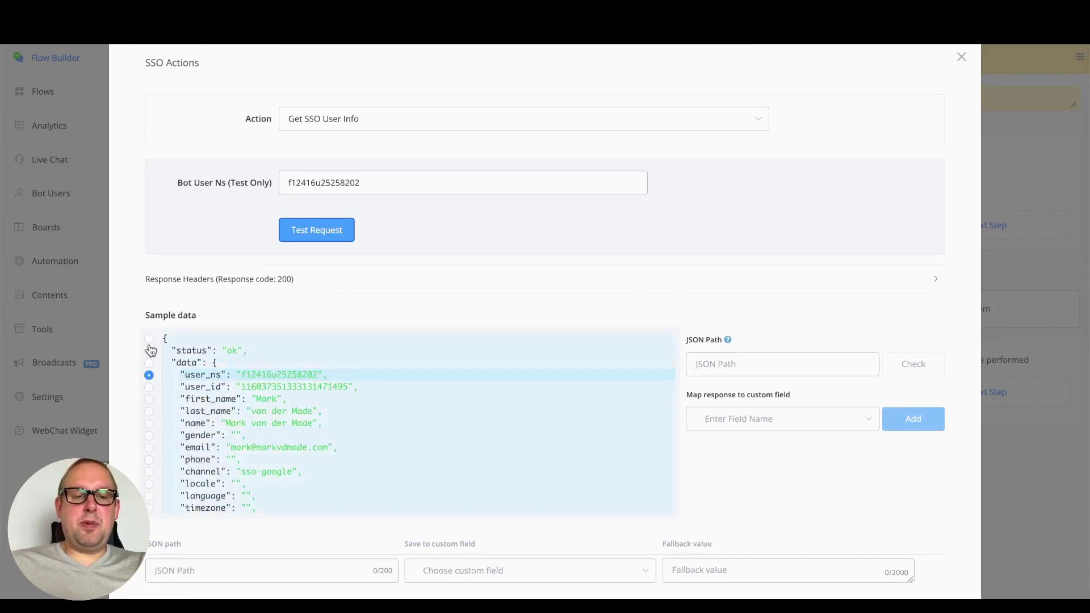
left_click(149, 339)
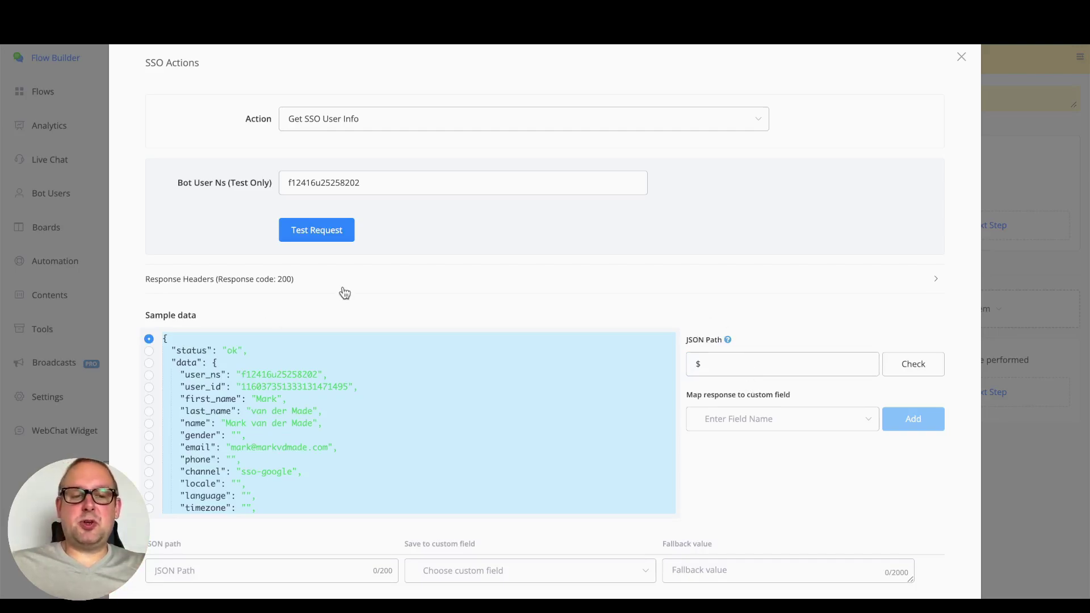
Switch the action to Send flow to linked channel user, keeping the test bot user ns
left_click(445, 118)
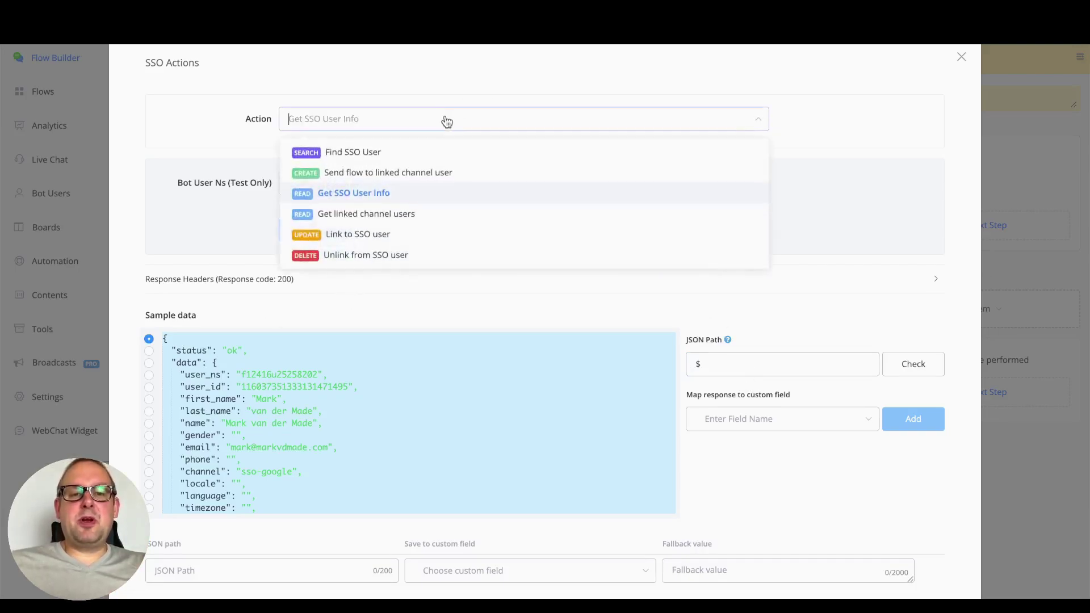
left_click(474, 180)
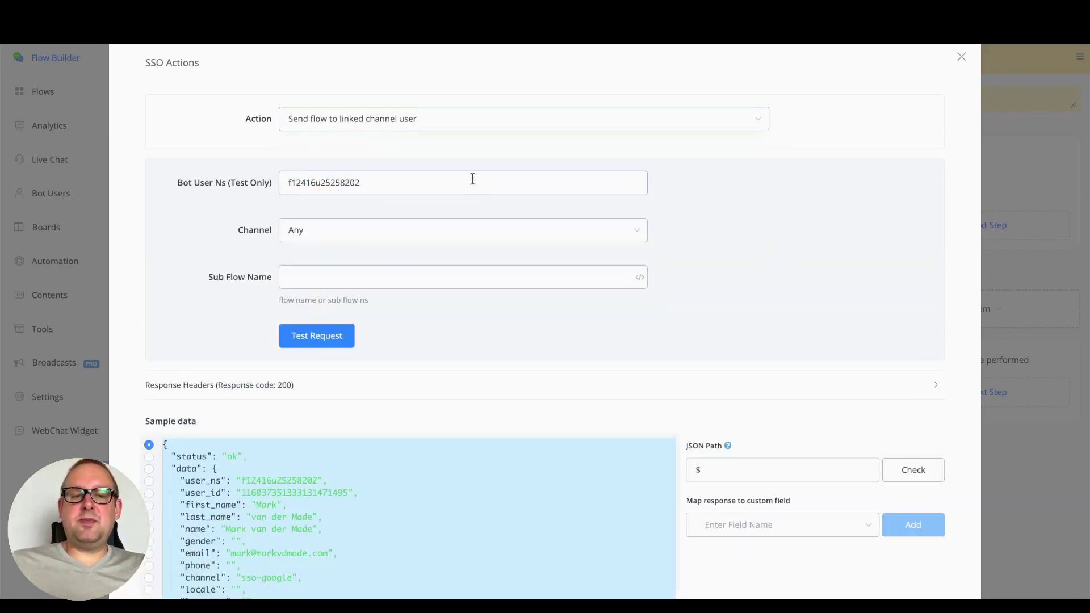
double_click(421, 185)
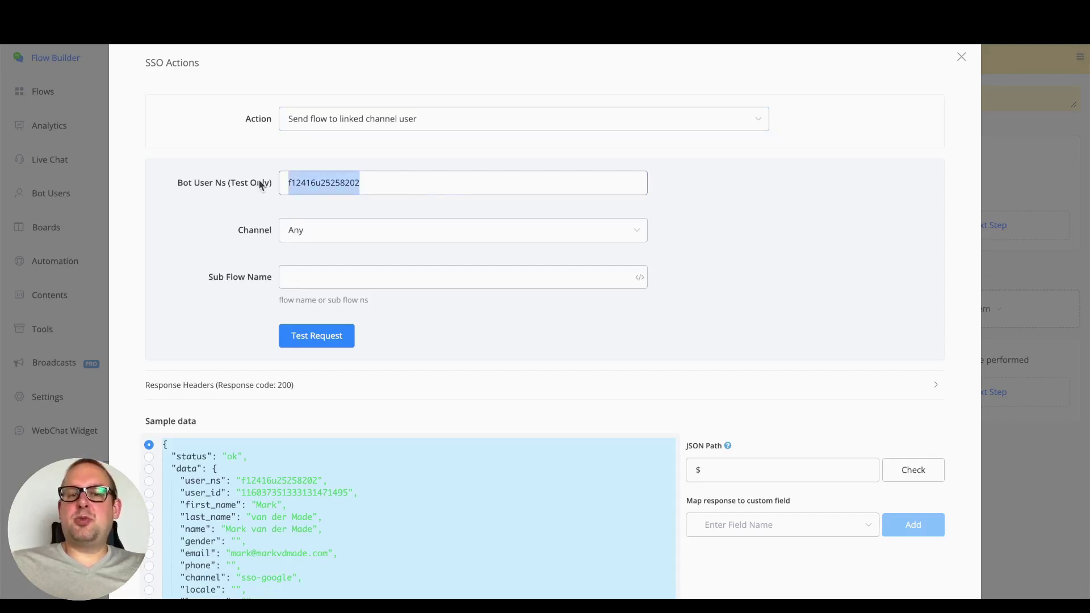
left_click(235, 232)
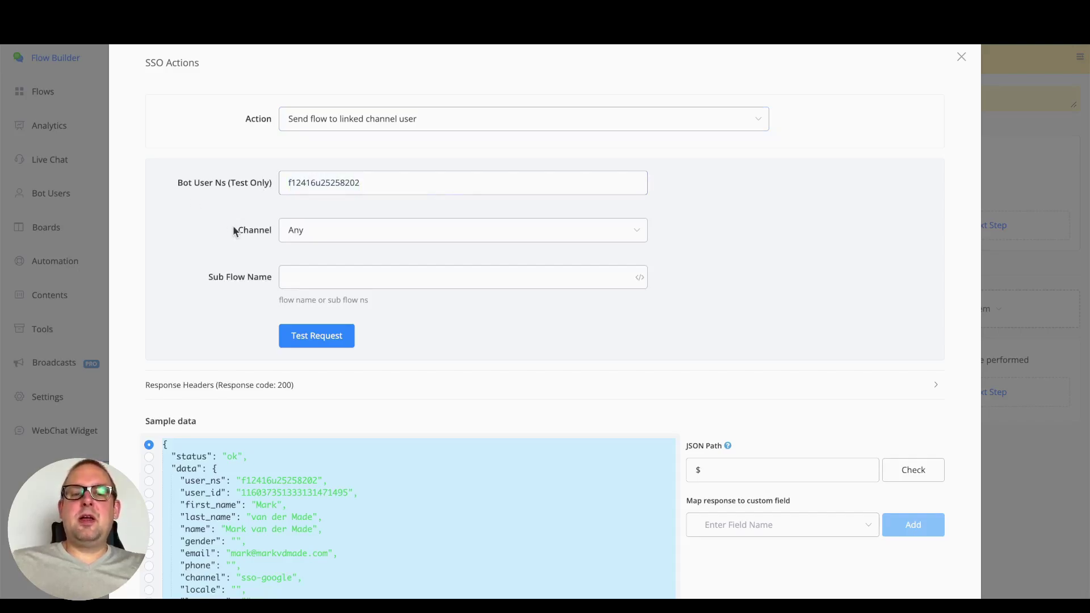
Set the Channel to Facebook
left_click(342, 236)
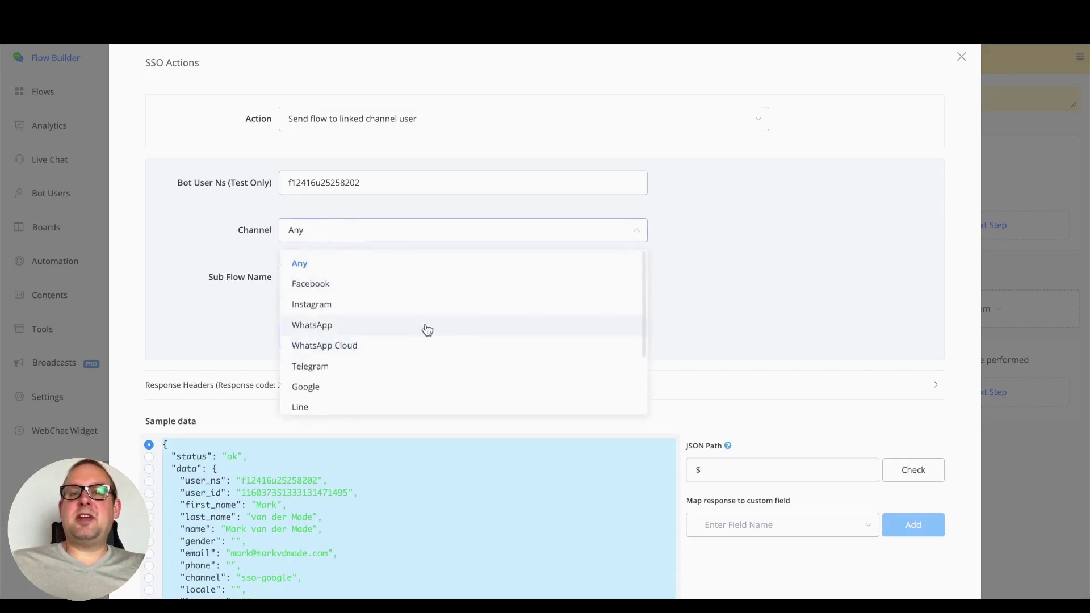
scroll(429, 331, "down", 1)
scroll(426, 328, "down", 2)
scroll(426, 329, "up", 3)
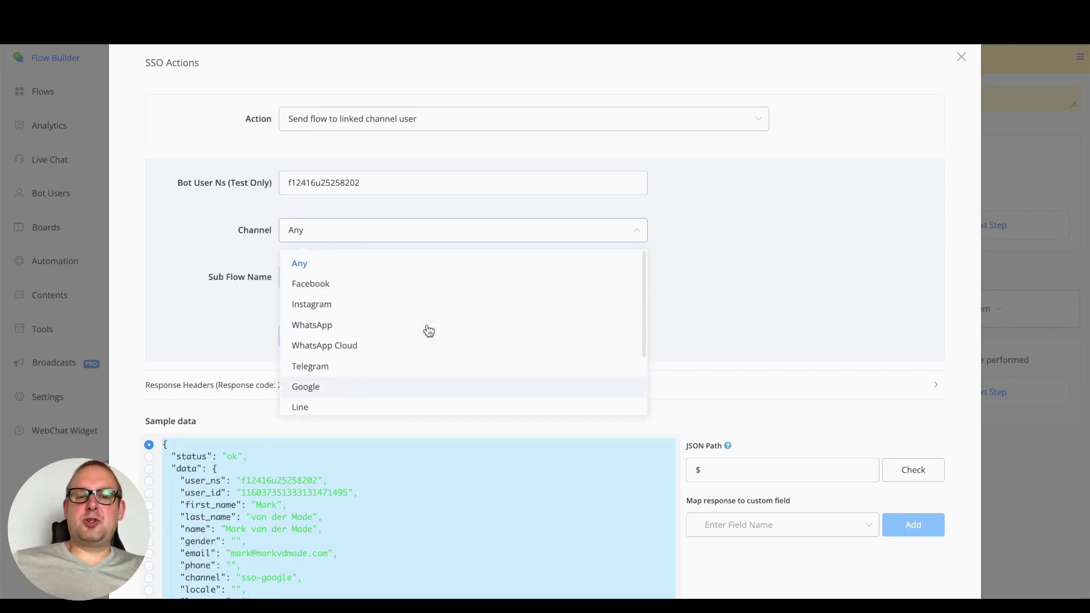
left_click(347, 286)
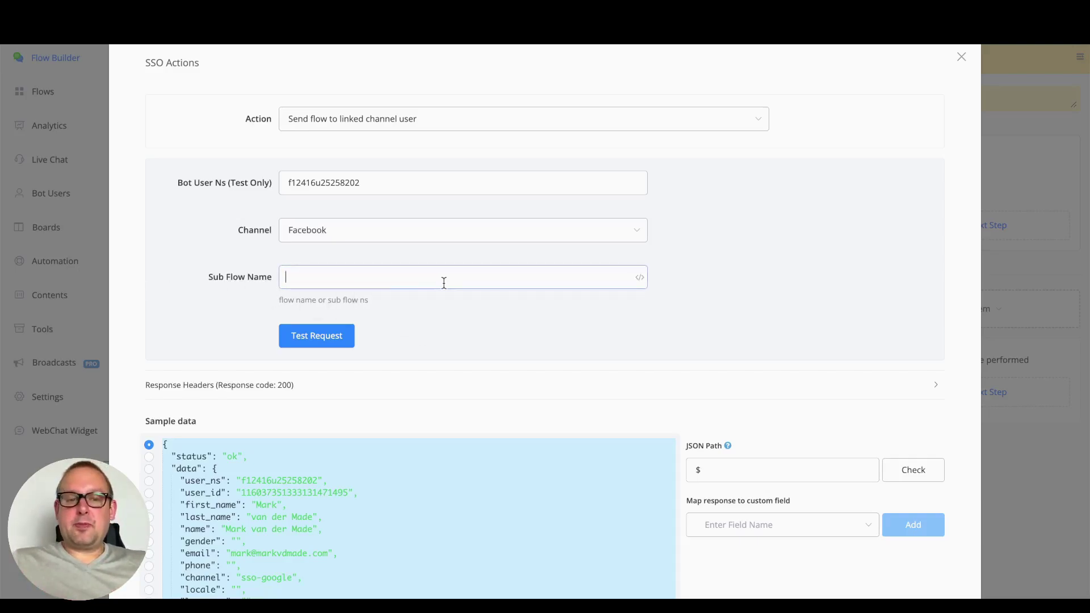
Return to Get SSO User Info, rerun the test request, and map the whole response as root path
left_click(461, 126)
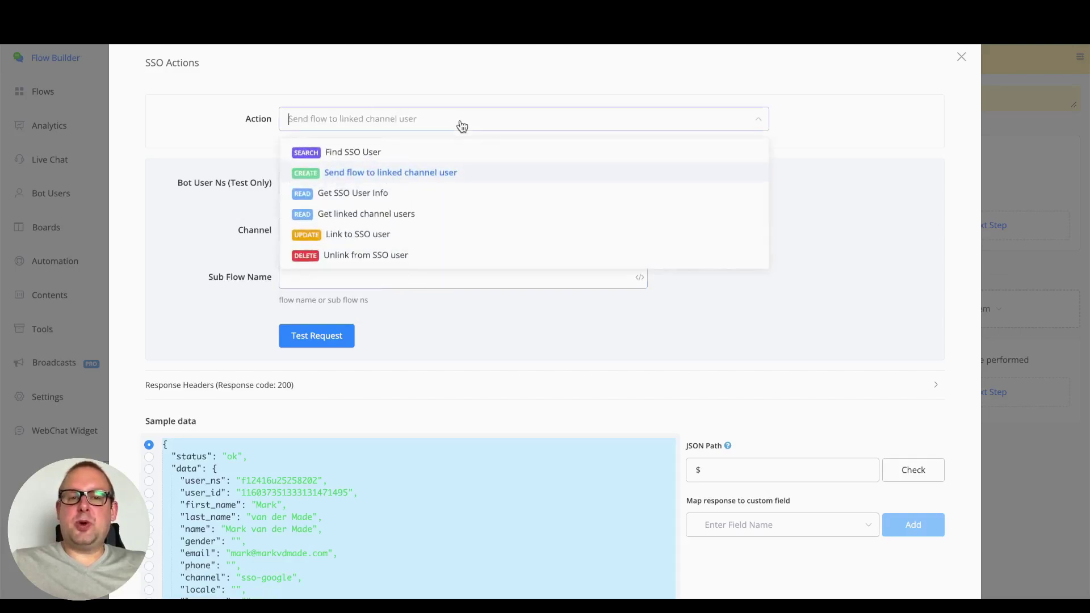
left_click(440, 200)
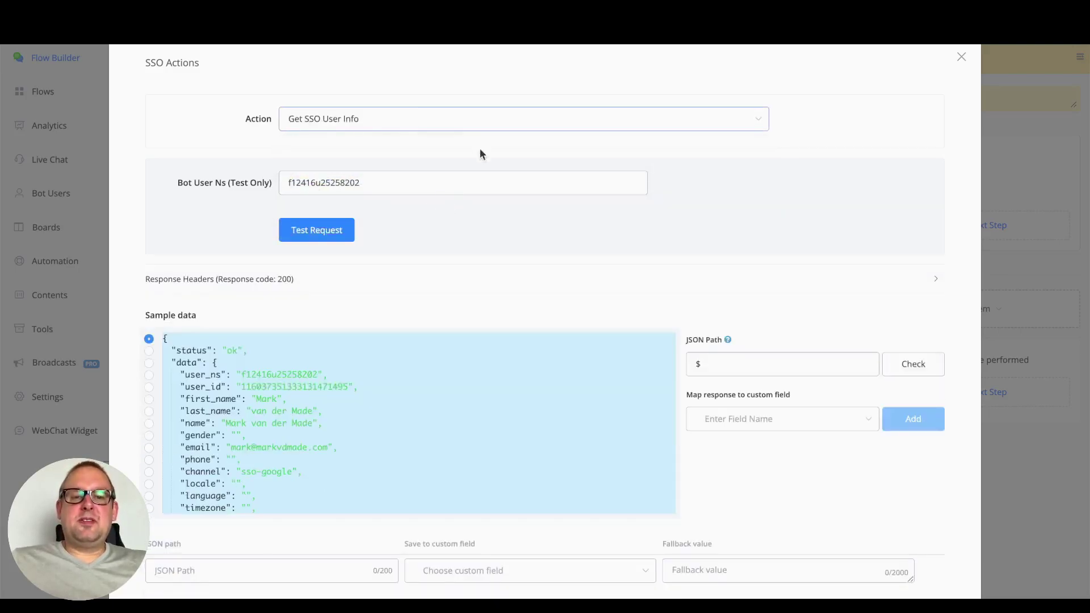
left_click(365, 184)
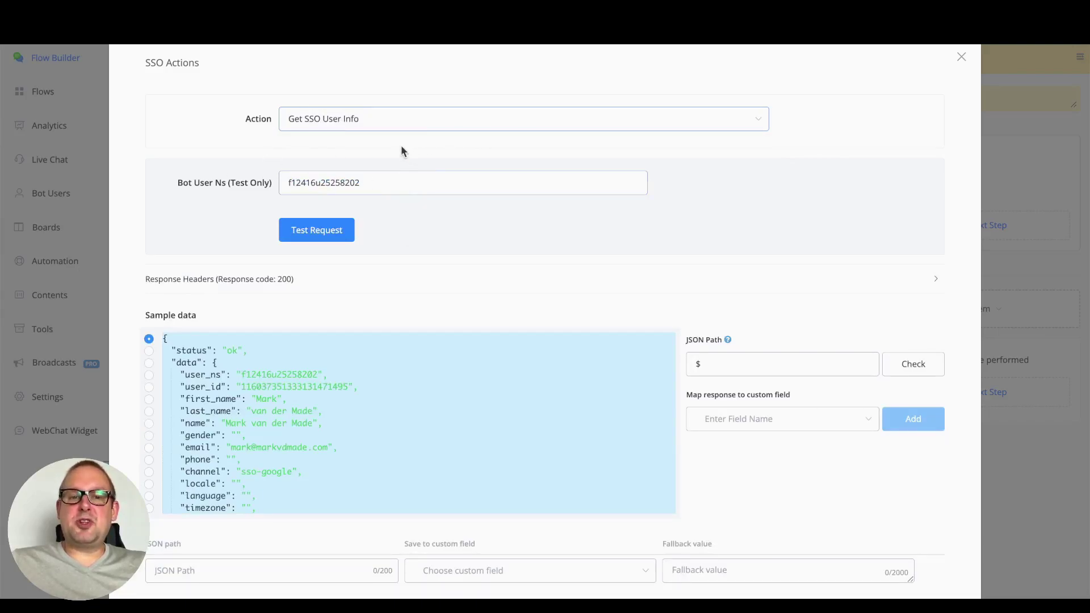
left_click(343, 230)
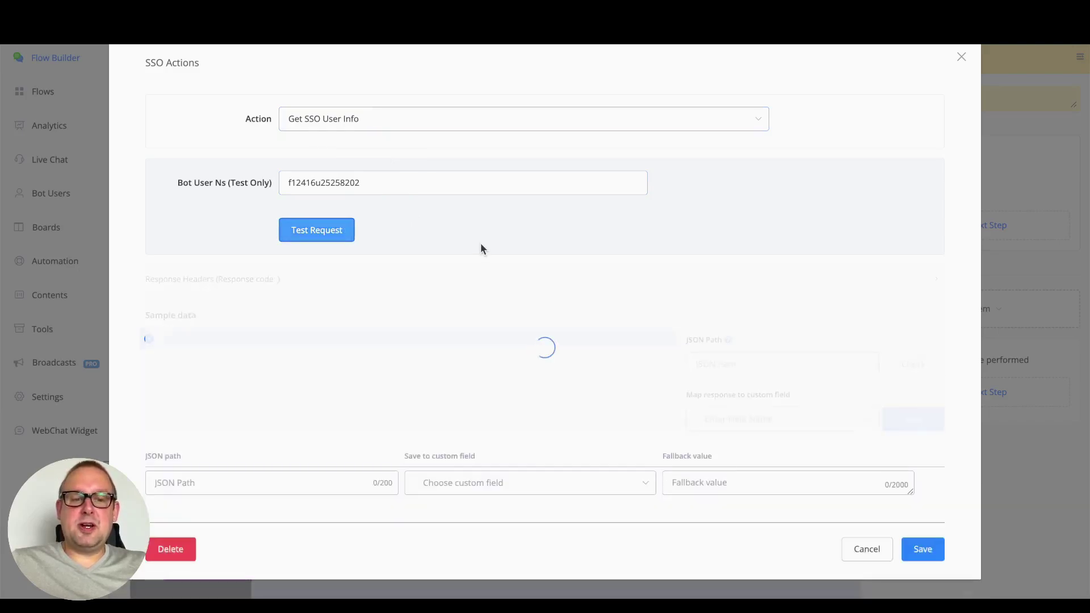
scroll(369, 431, "down", 3)
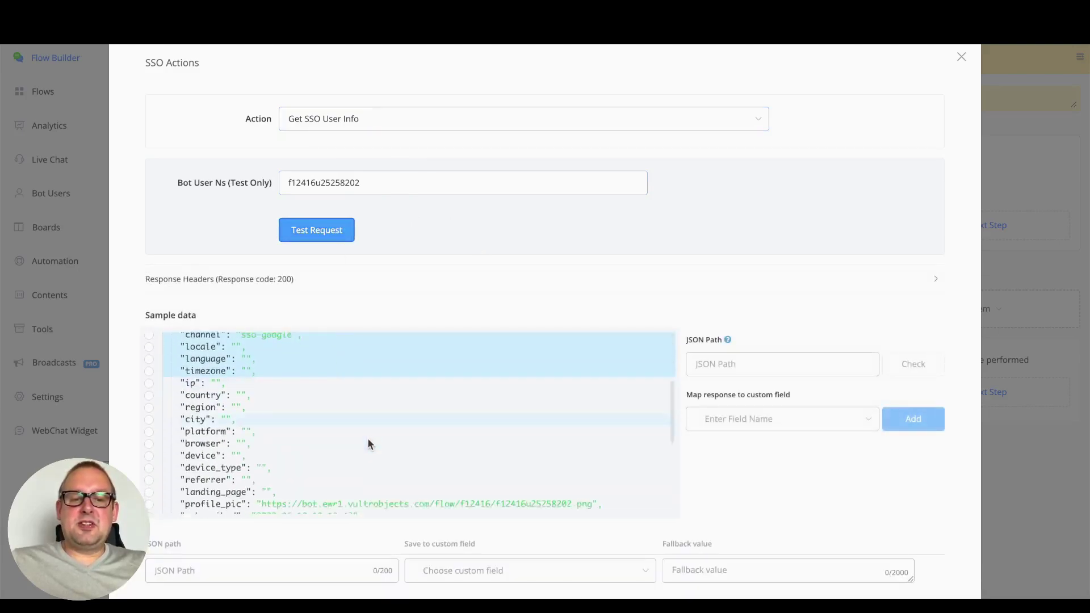
scroll(368, 443, "down", 5)
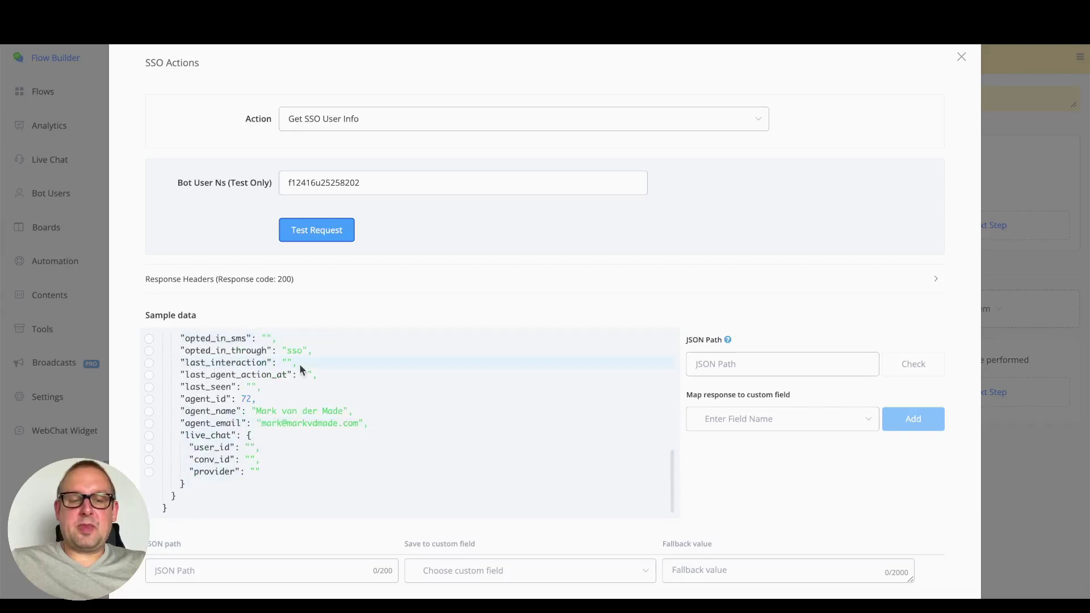
left_click(301, 368)
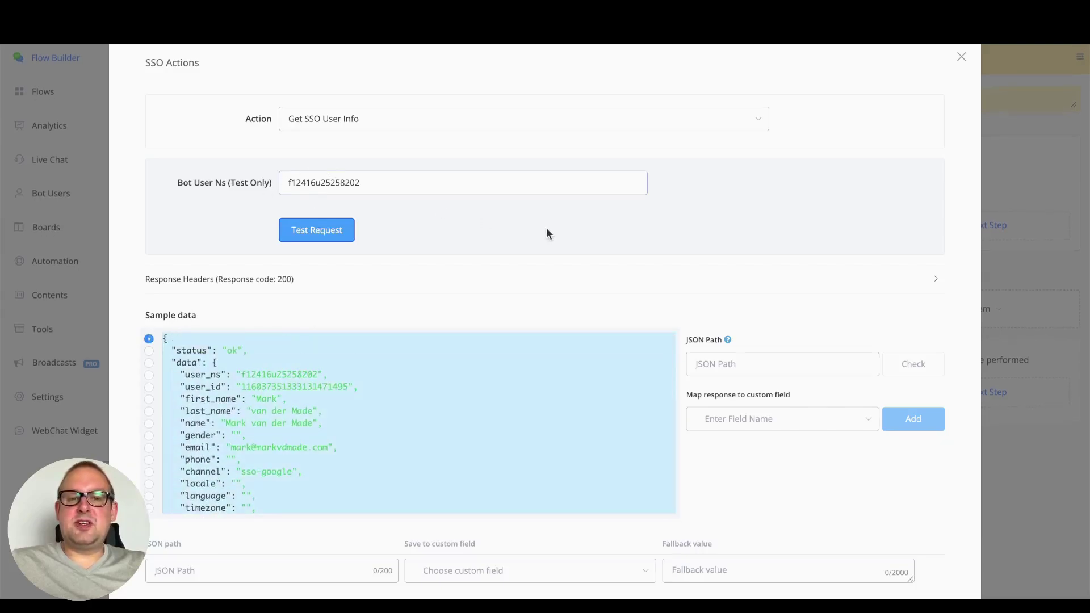
left_click(540, 124)
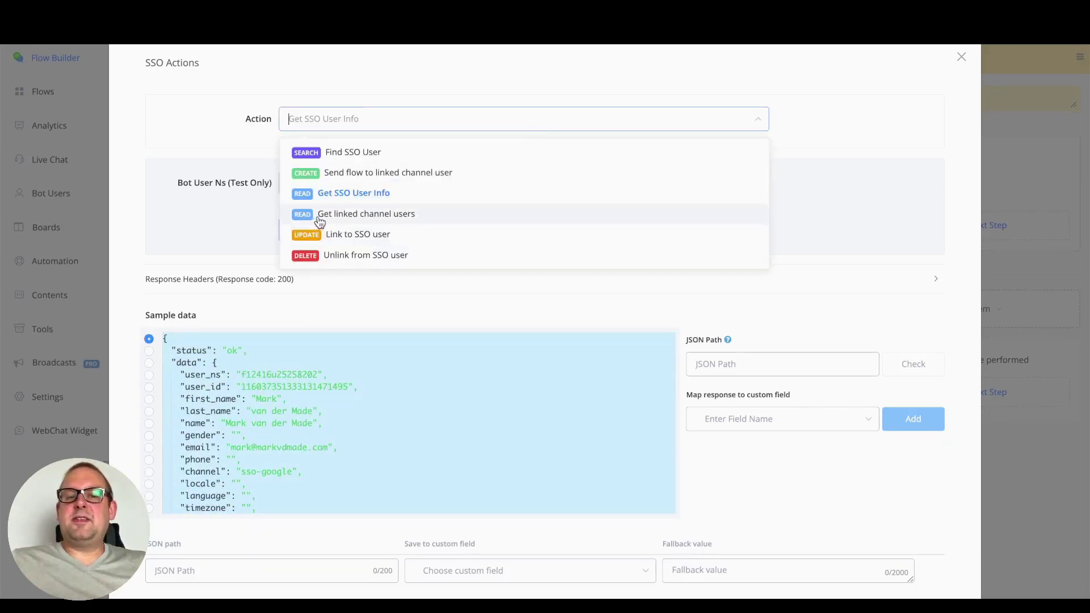
Switch to Get linked channel users with Facebook channel and limit 10, then test the request
left_click(336, 215)
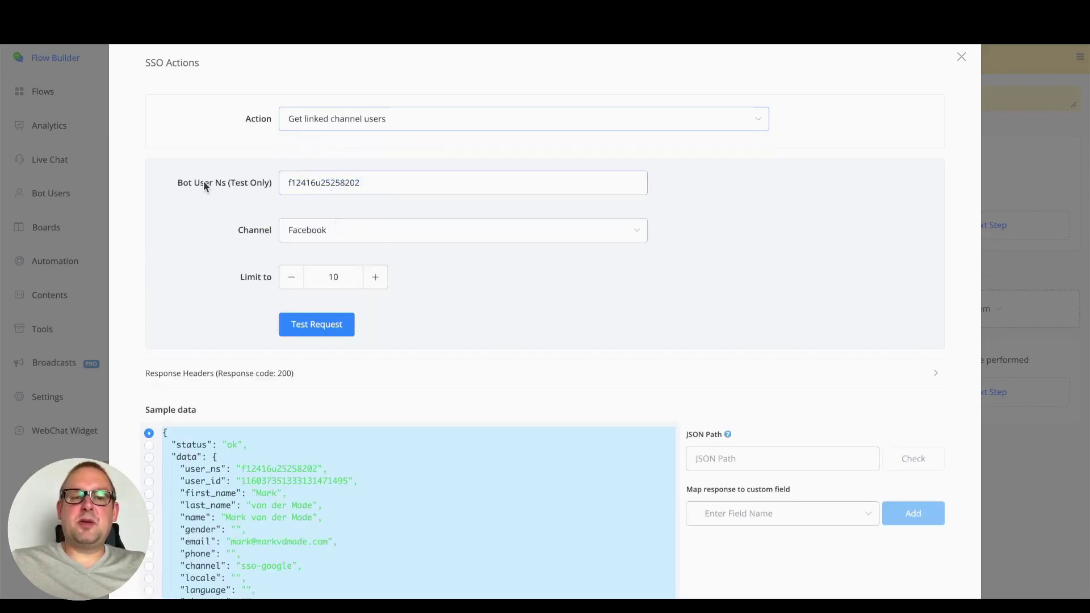
left_click(407, 240)
left_click(405, 240)
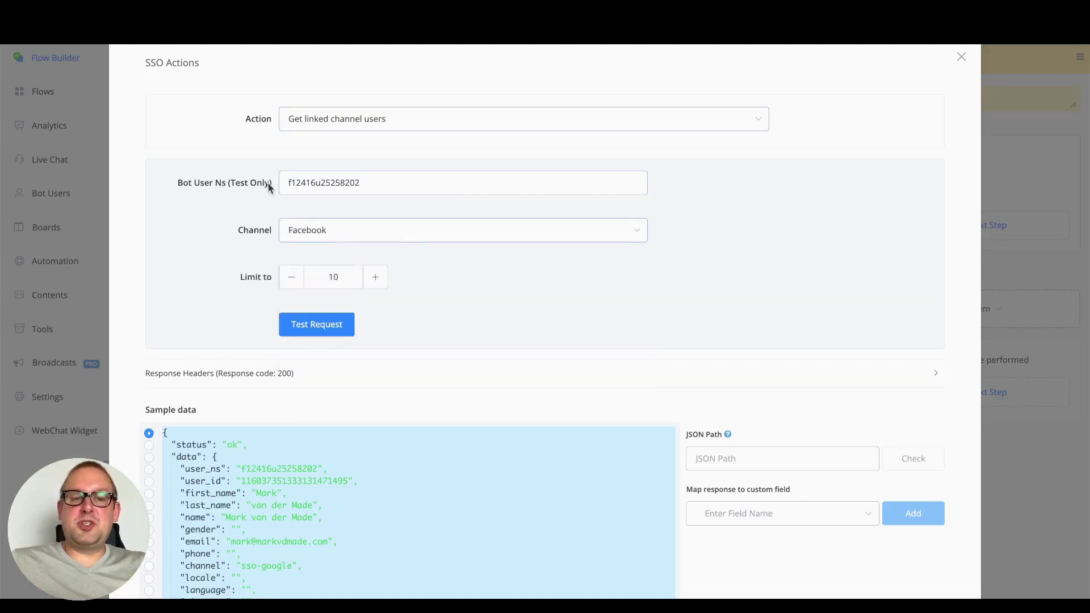
left_click(319, 327)
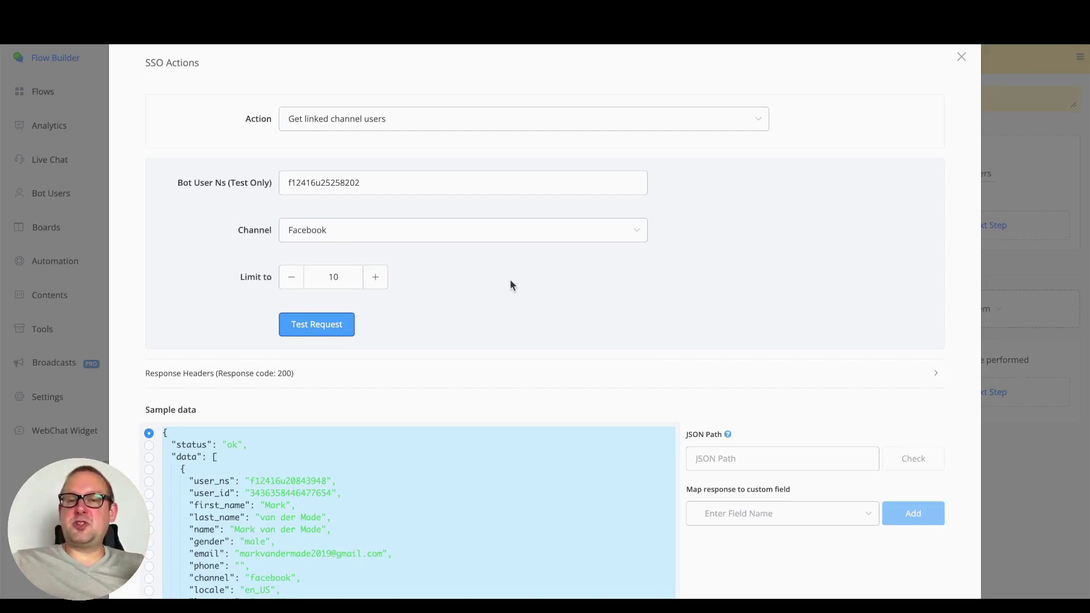
scroll(587, 310, "down", 2)
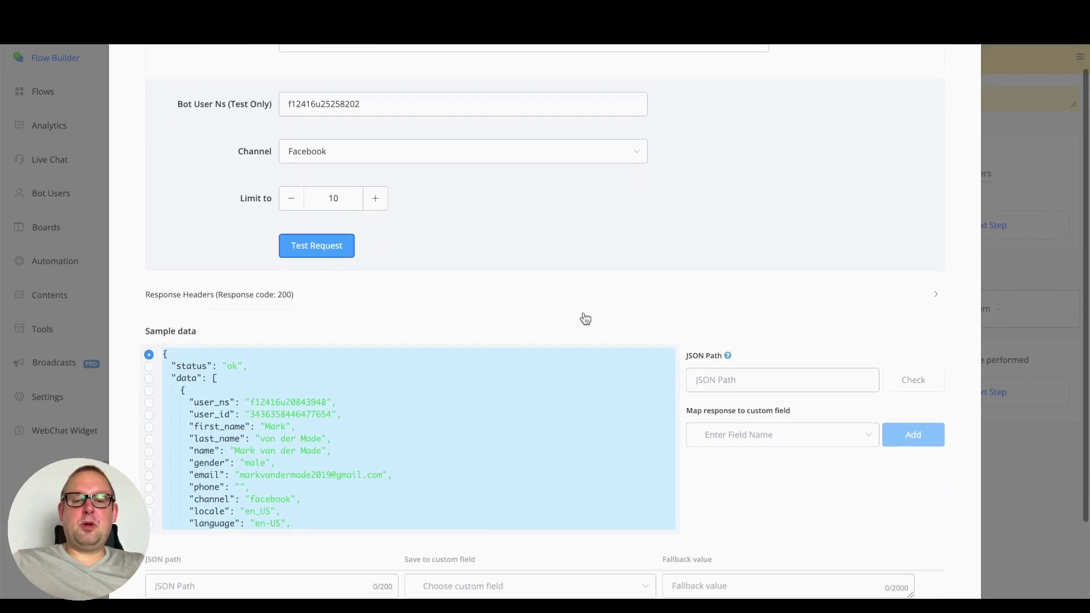
scroll(545, 471, "down", 10)
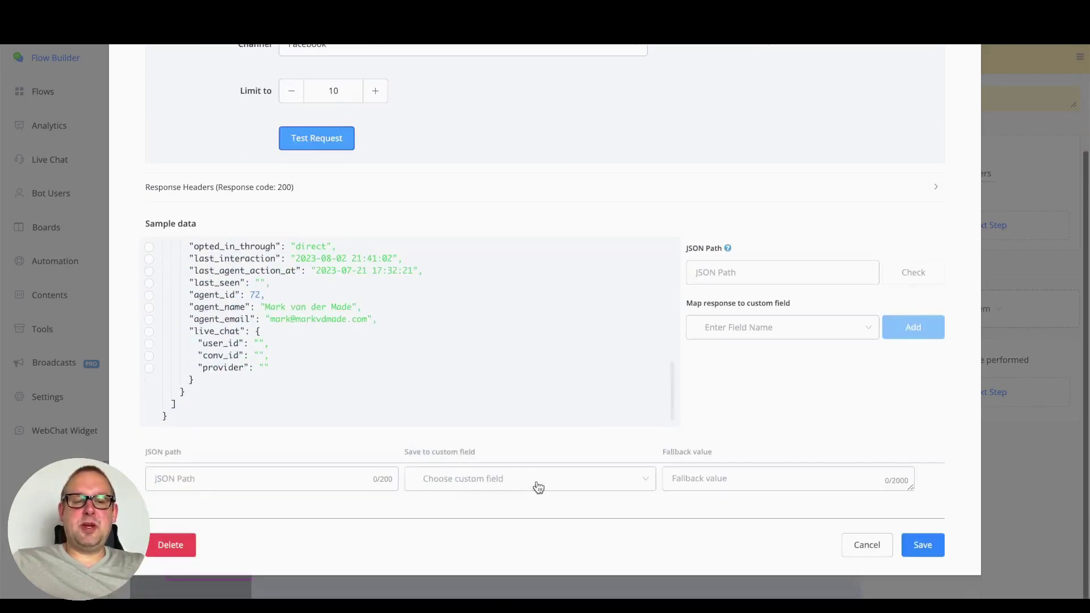
scroll(511, 443, "up", 3)
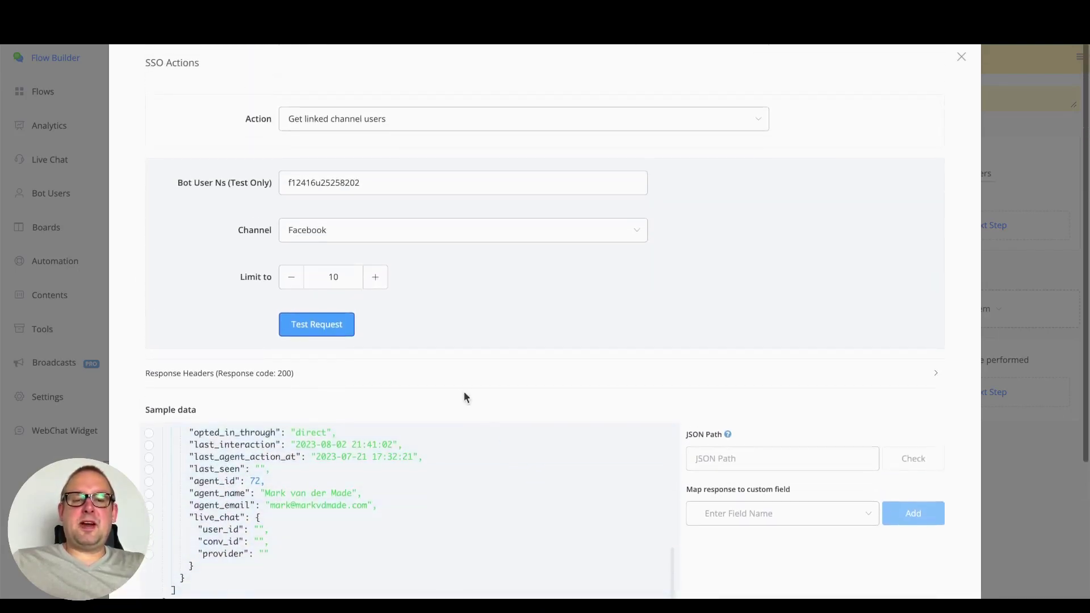
left_click(446, 232)
left_click(404, 261)
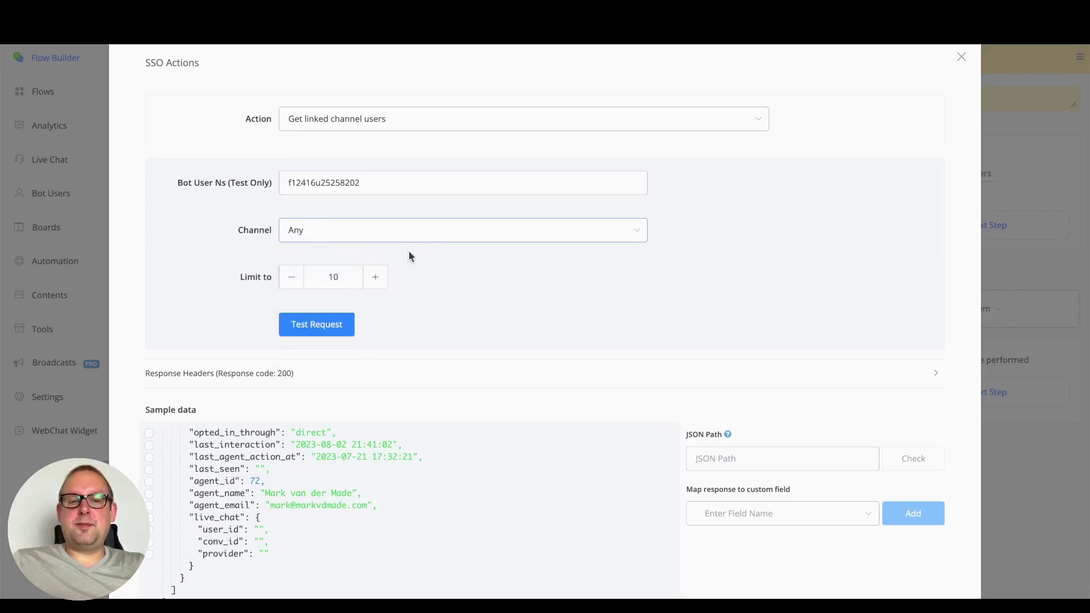
left_click(312, 324)
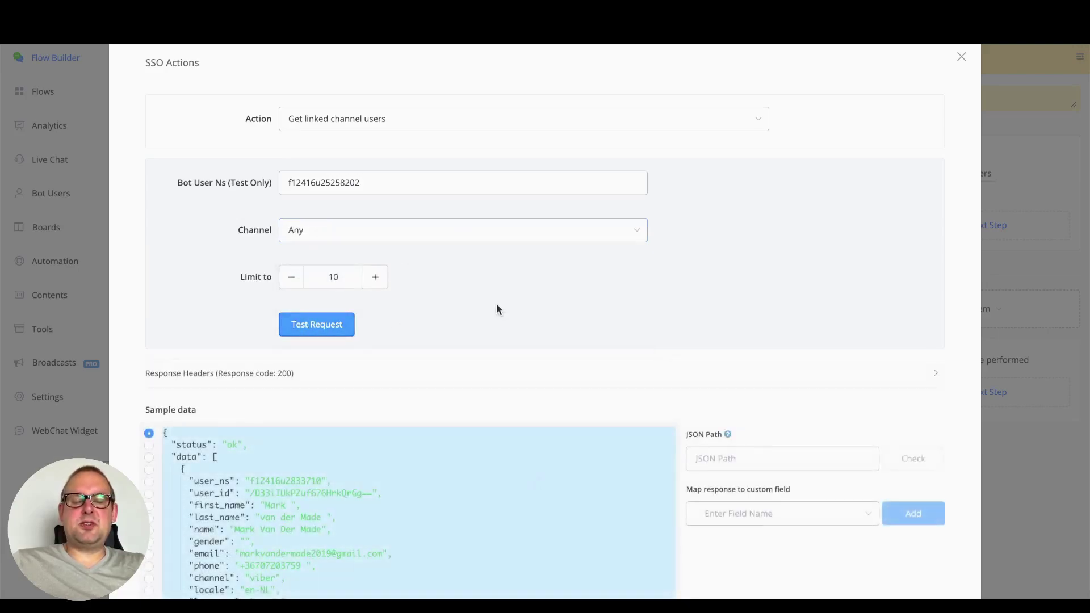
scroll(551, 313, "down", 4)
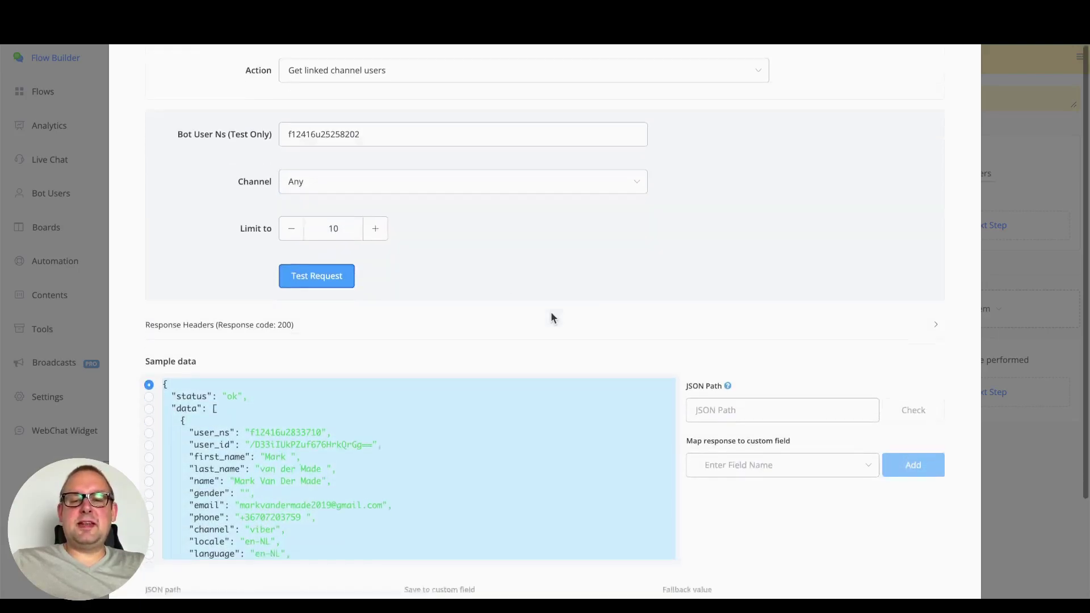
scroll(501, 264, "down", 1)
scroll(499, 267, "down", 2)
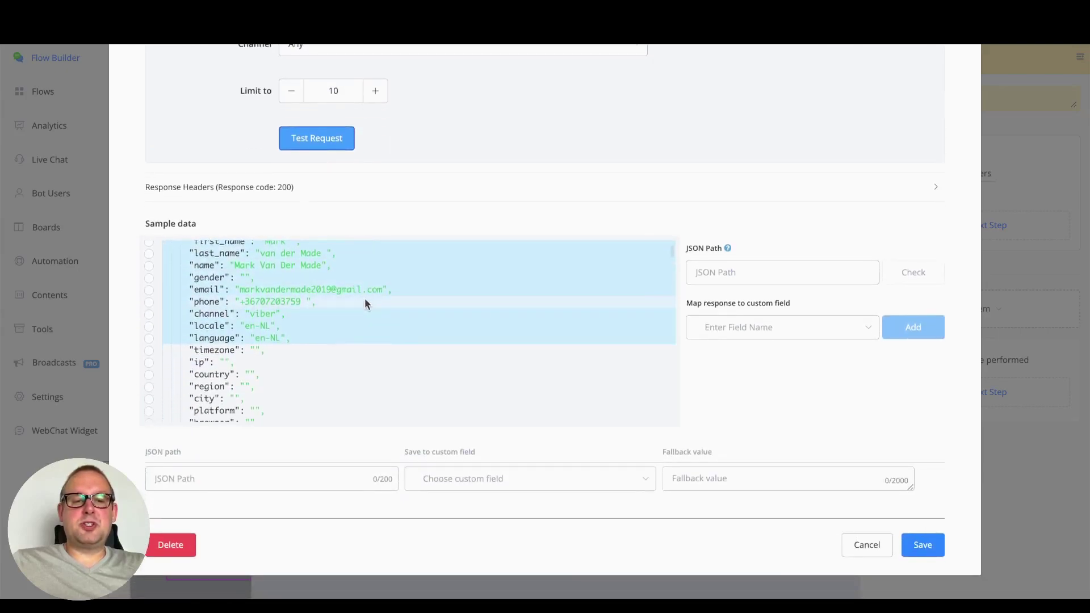
scroll(271, 316, "down", 12)
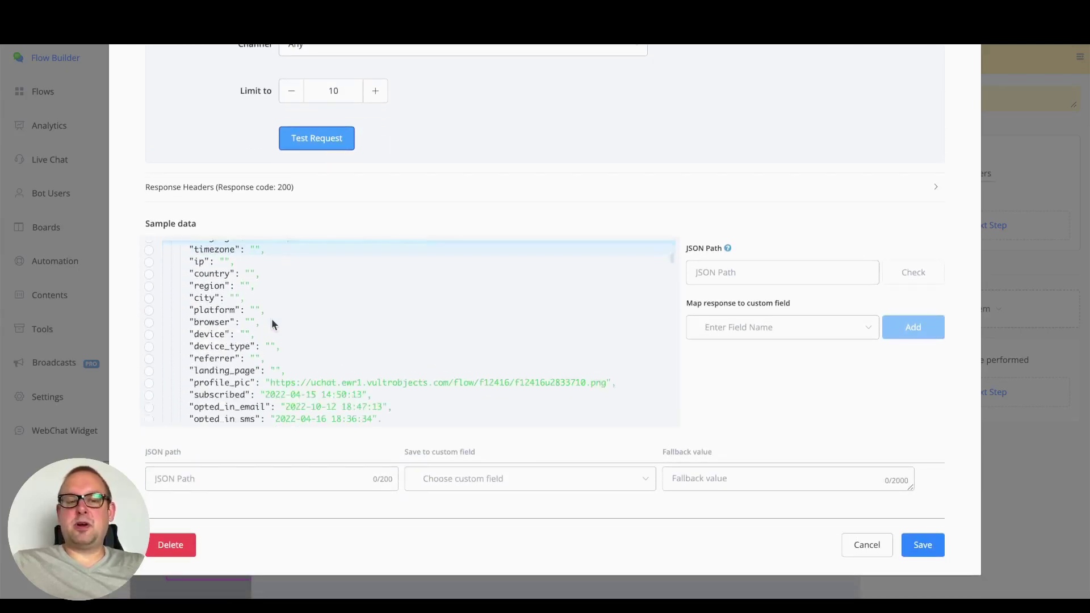
scroll(255, 318, "up", 1)
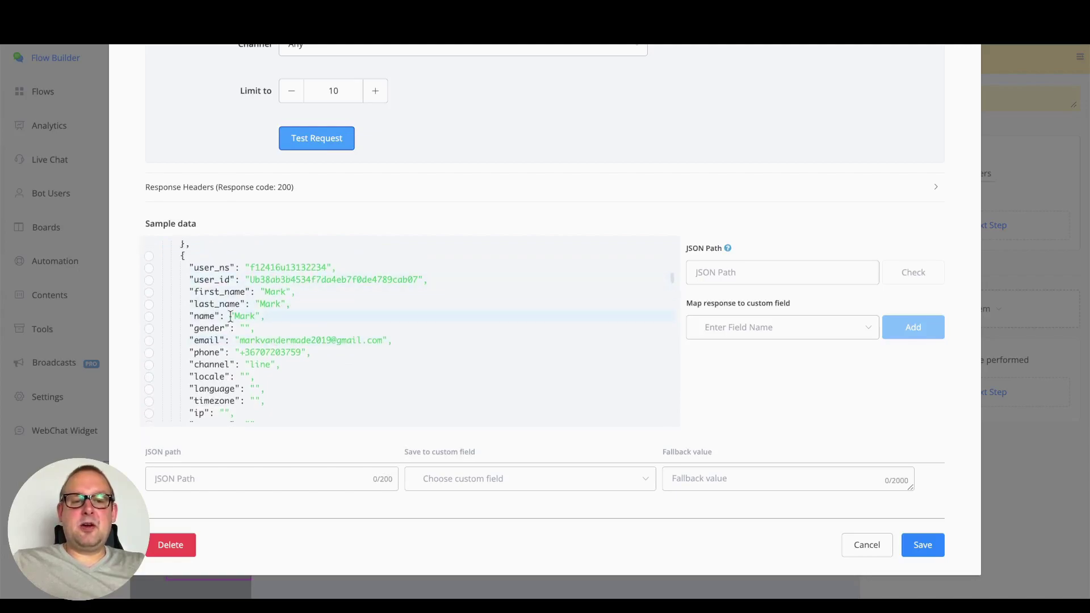
scroll(315, 363, "down", 10)
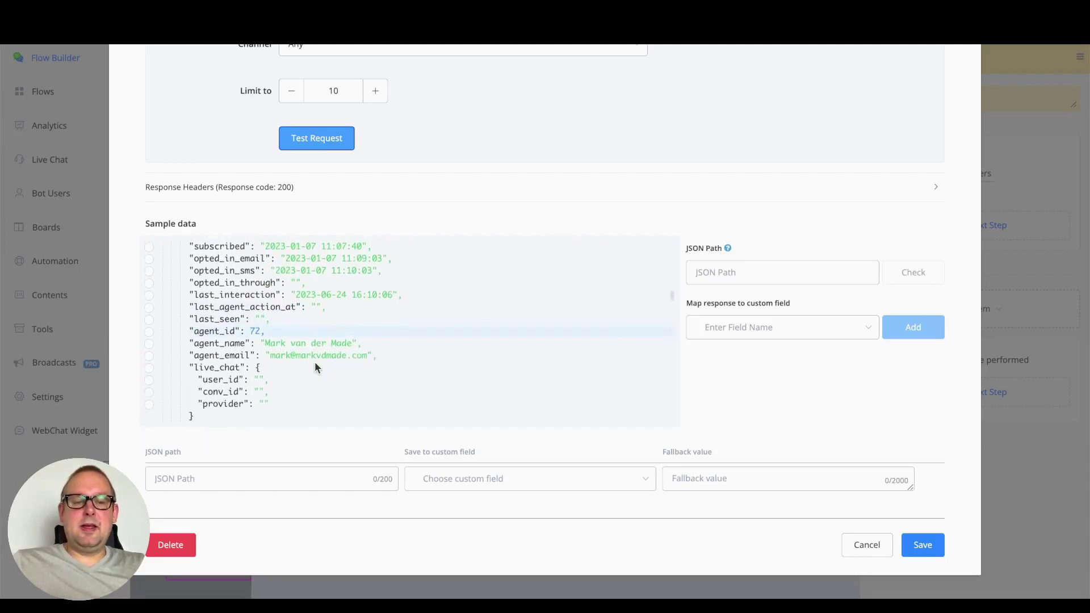
scroll(307, 352, "down", 3)
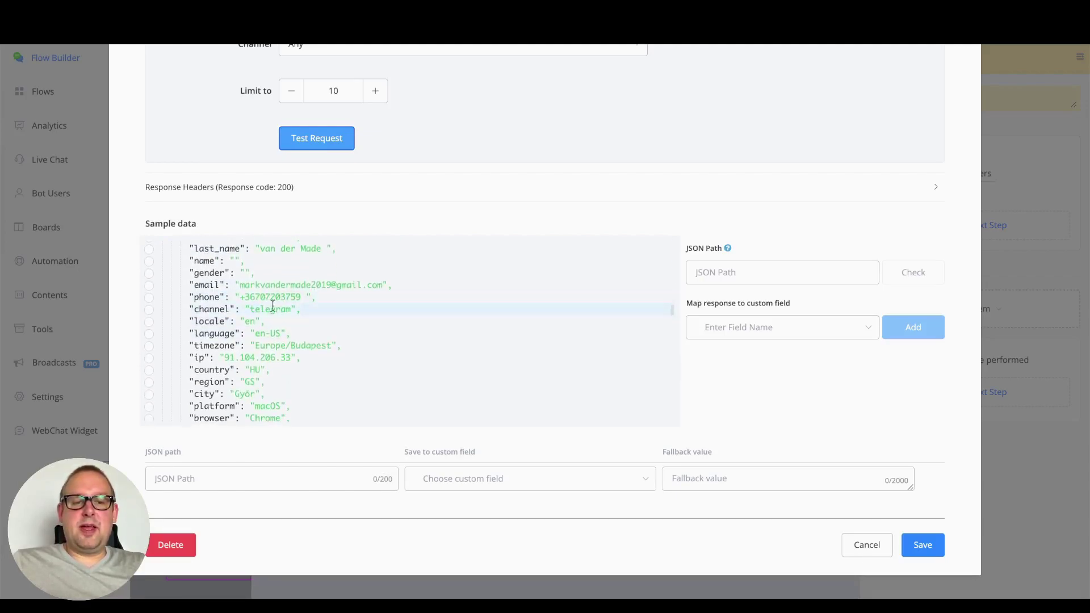
scroll(277, 310, "down", 15)
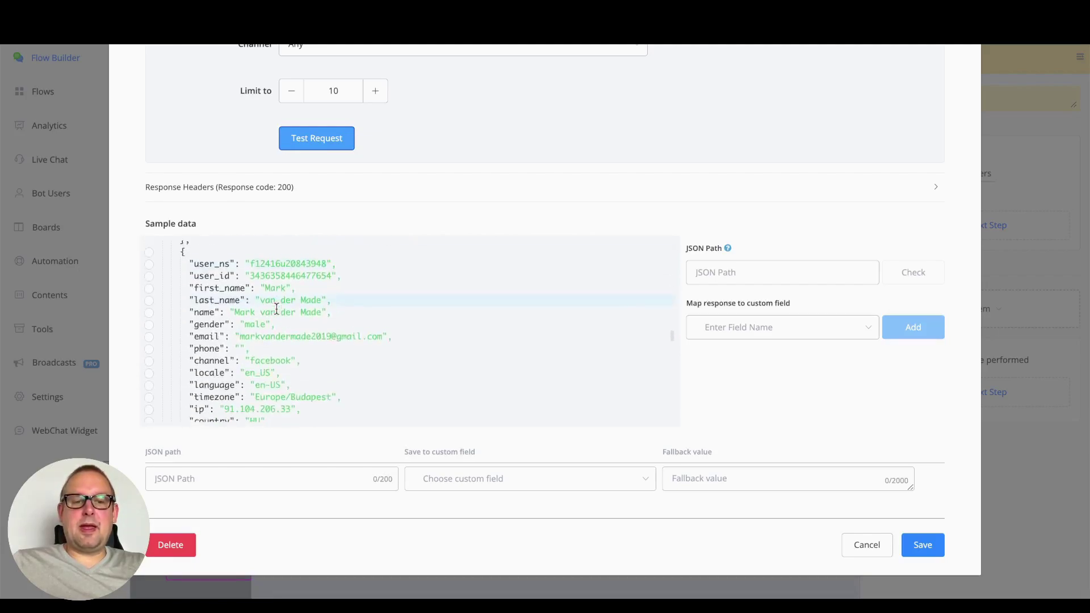
scroll(277, 312, "down", 20)
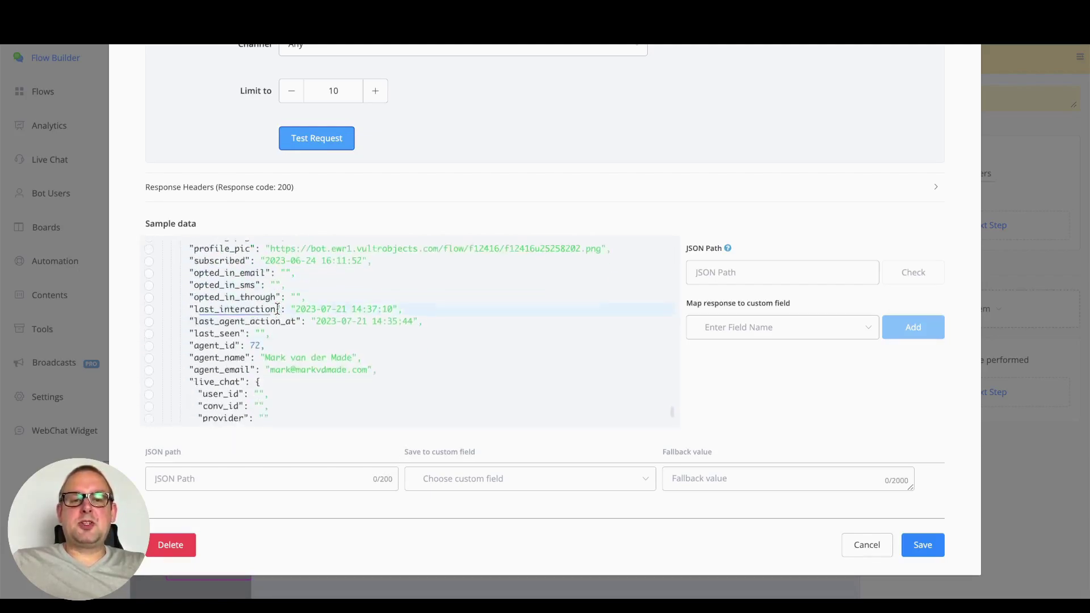
scroll(427, 344, "up", 10)
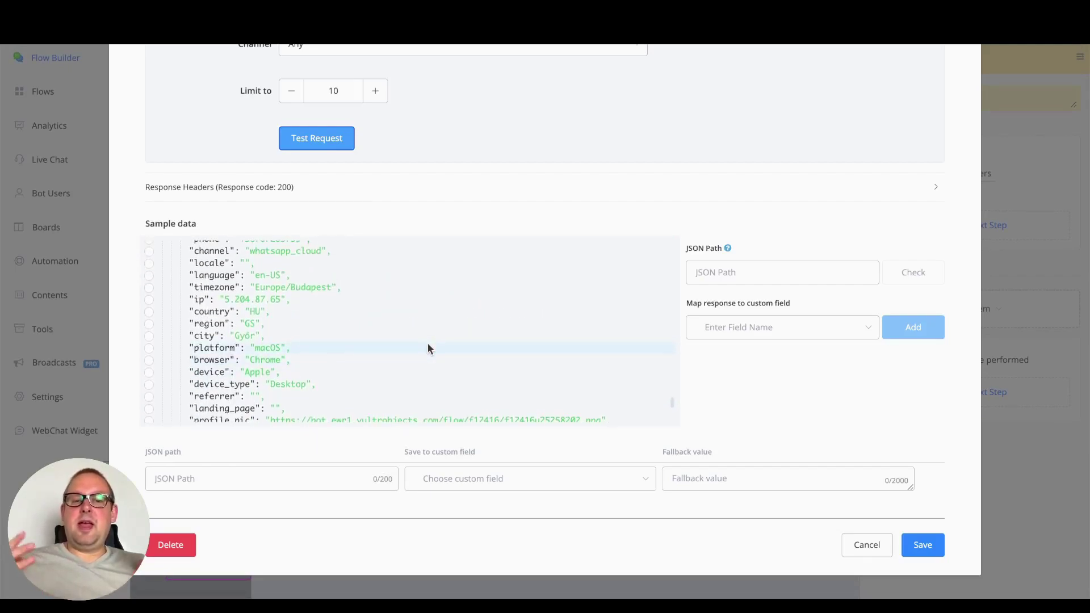
key("ctrl+a")
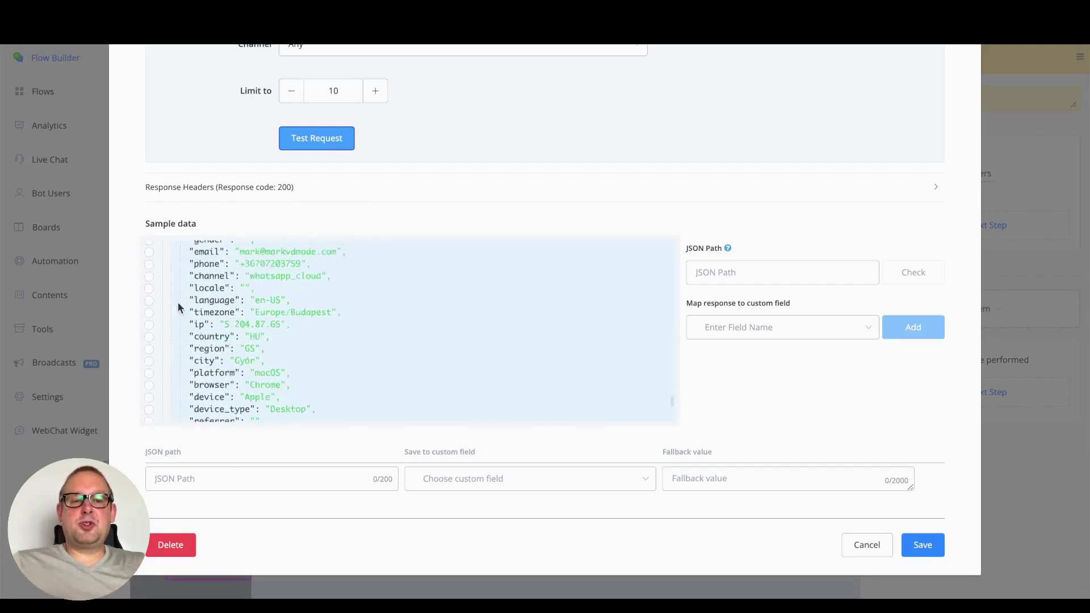
scroll(176, 309, "down", 10)
scroll(173, 305, "down", 15)
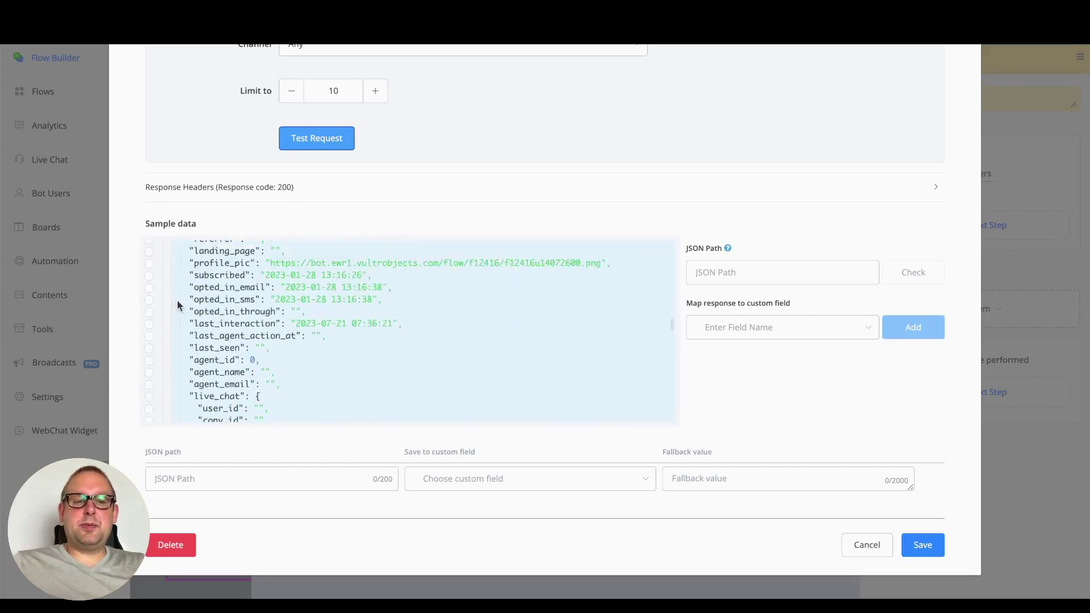
scroll(174, 301, "up", 20)
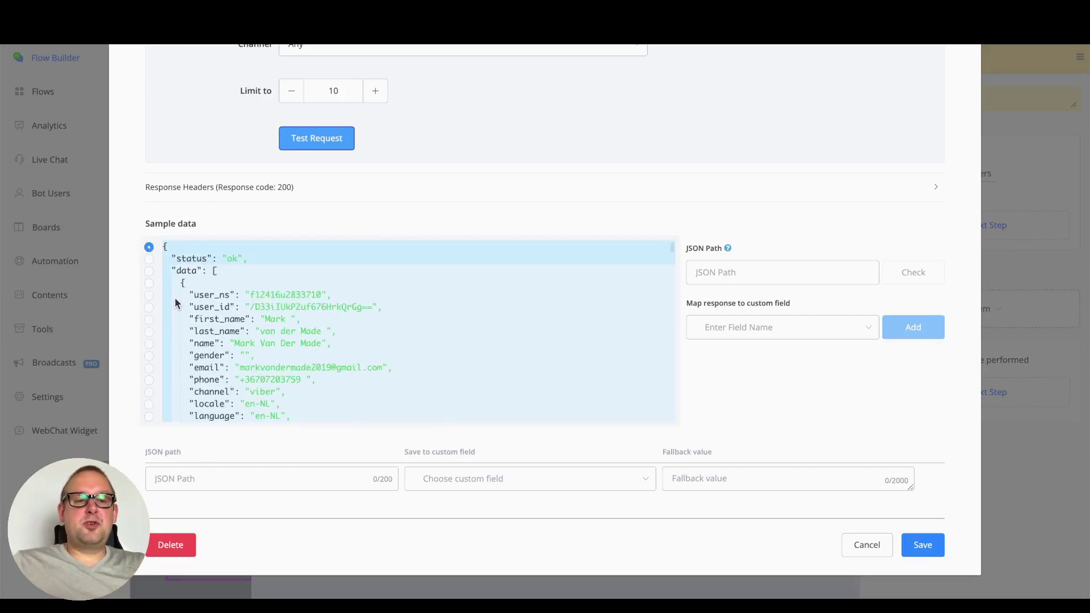
Try $.status, then set JSON Path to the whole response $ and review the linked users' records
left_click(148, 259)
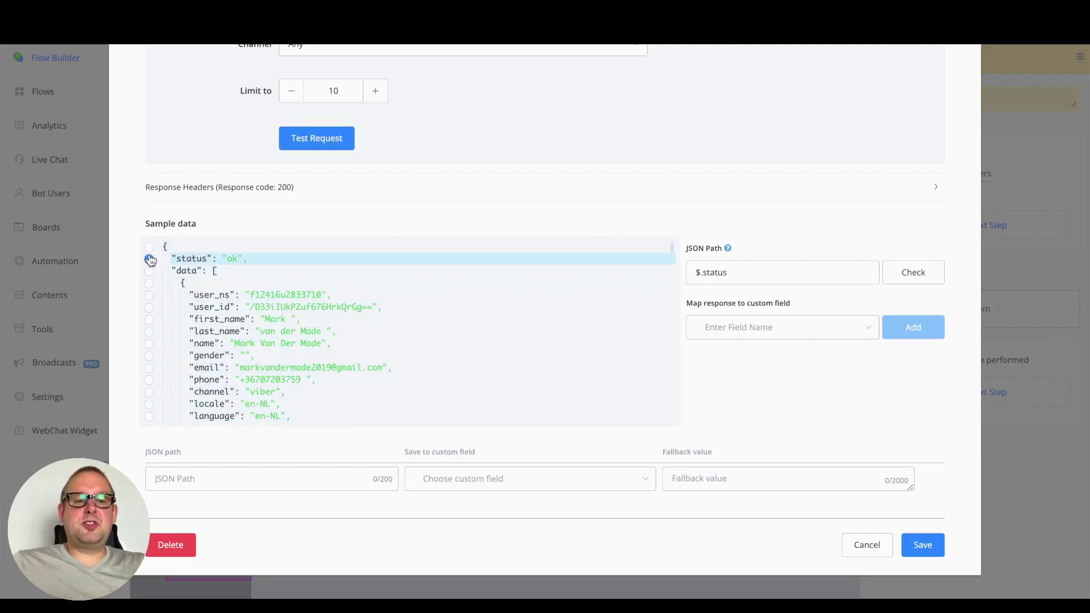
left_click(149, 248)
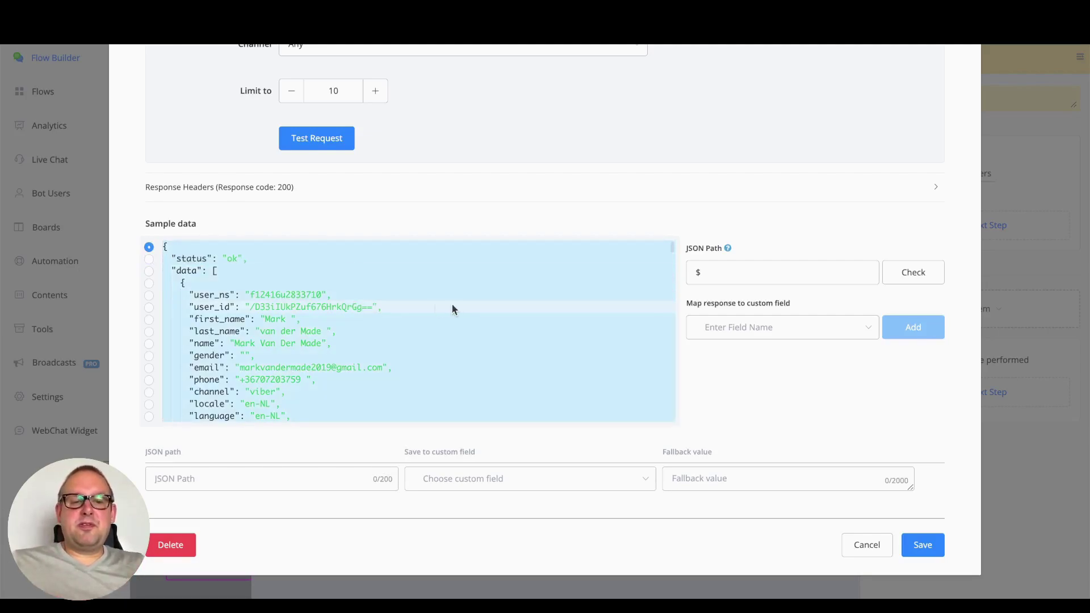
scroll(411, 345, "down", 1)
scroll(411, 351, "down", 5)
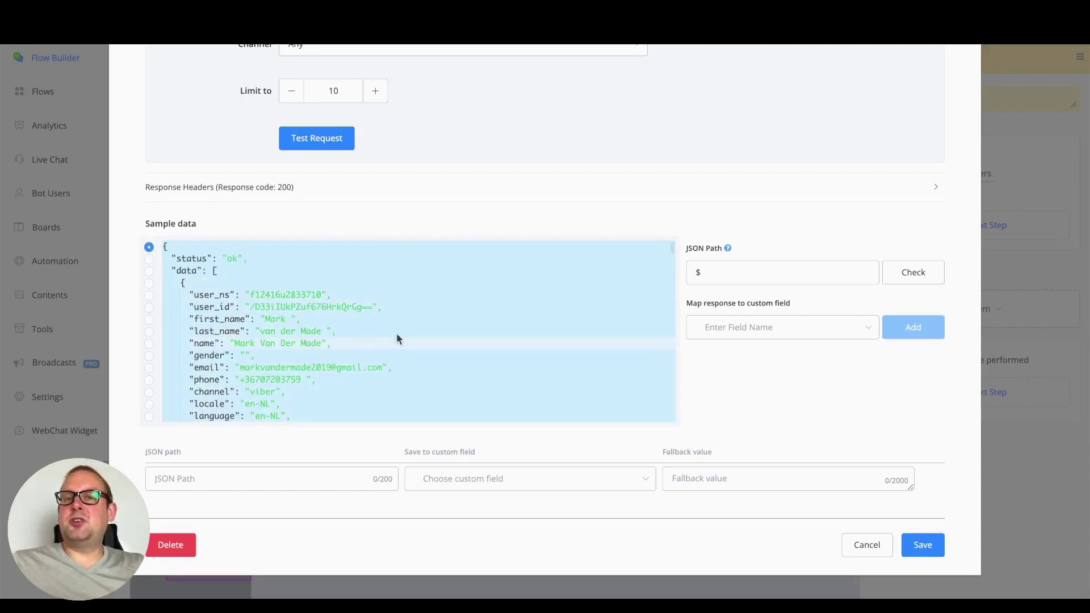
scroll(421, 390, "up", 3)
Switch the action to Link to SSO user and paste the test user ns into SSO User Ns
left_click(483, 126)
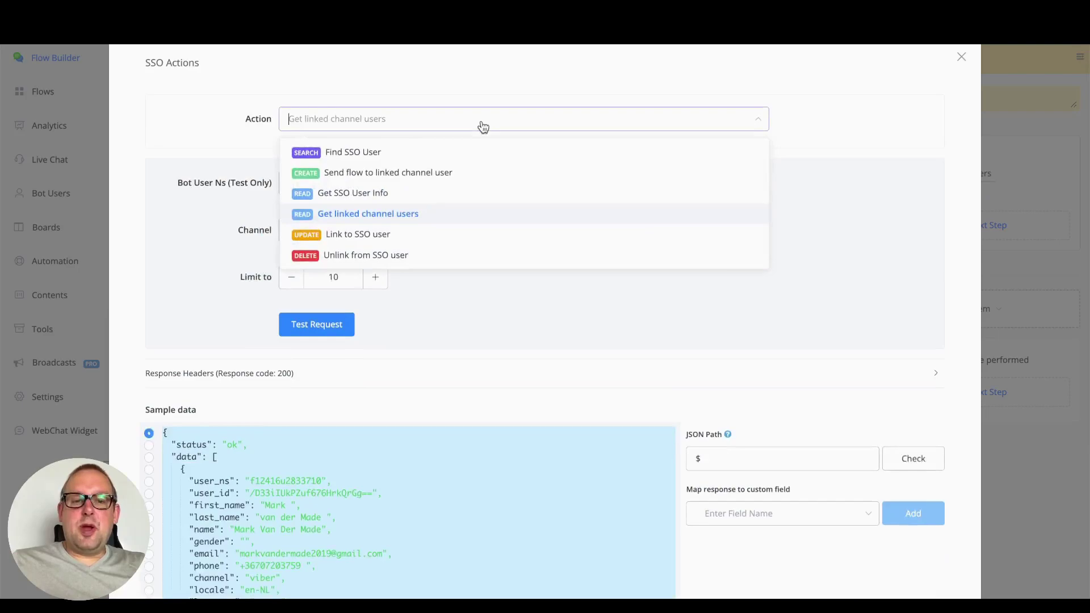
left_click(422, 243)
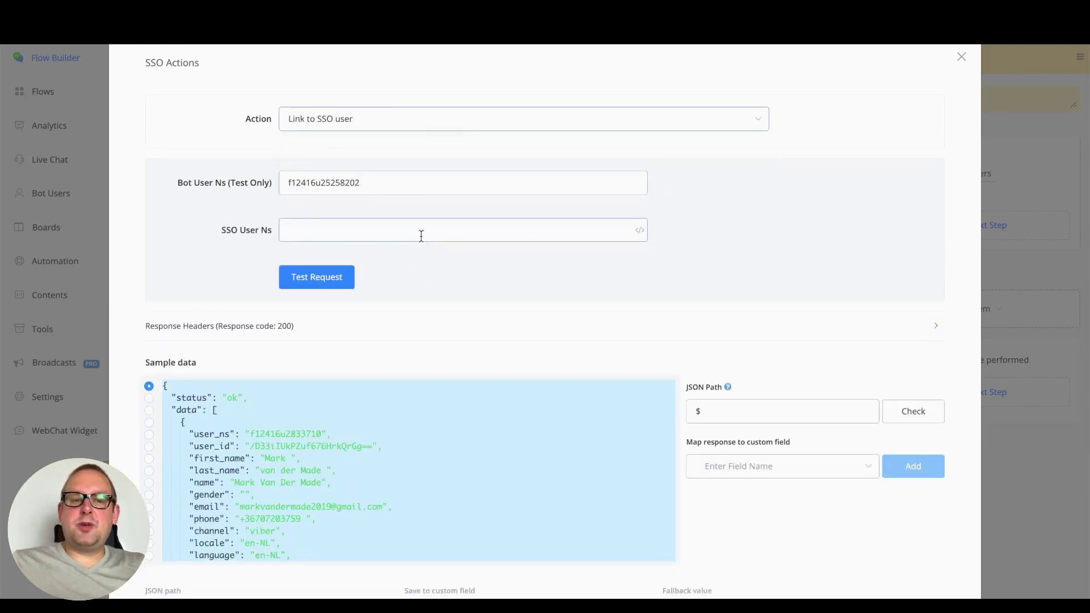
left_click(287, 230)
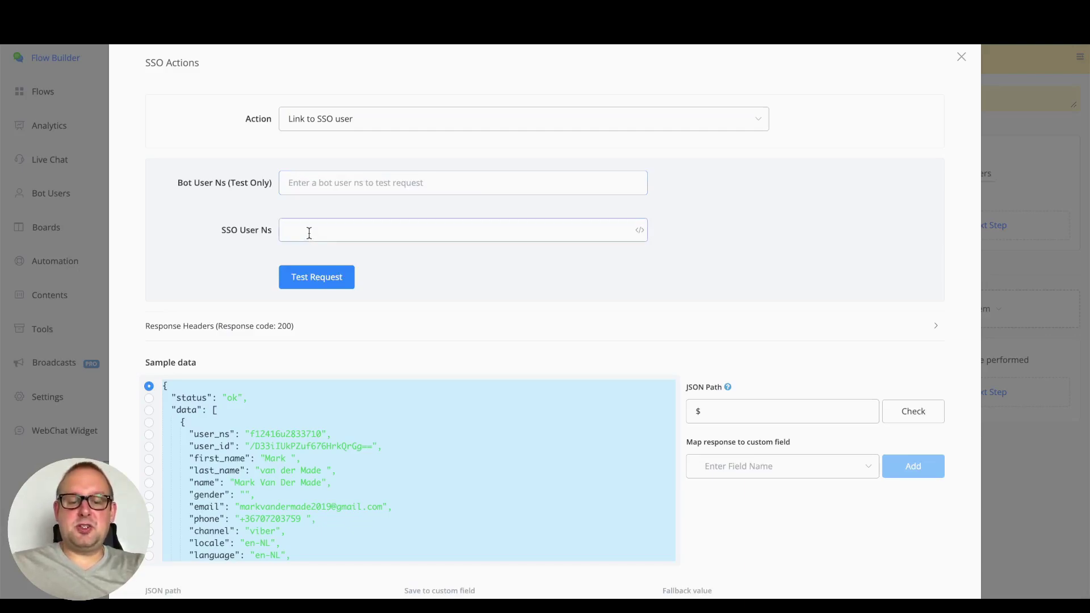
type("f12416u25258202")
left_click(340, 184)
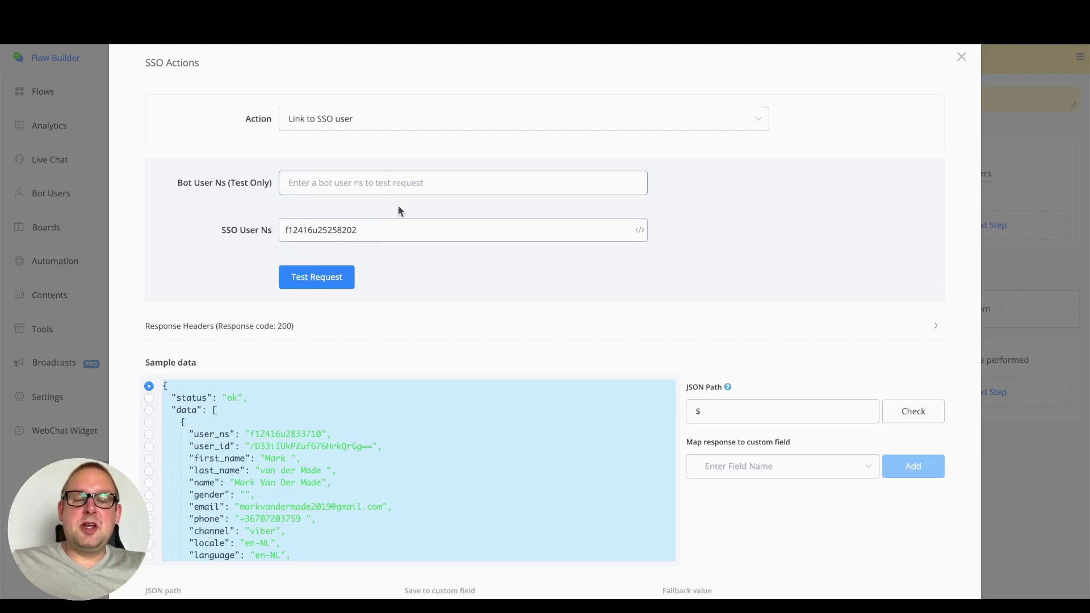
left_click(286, 183)
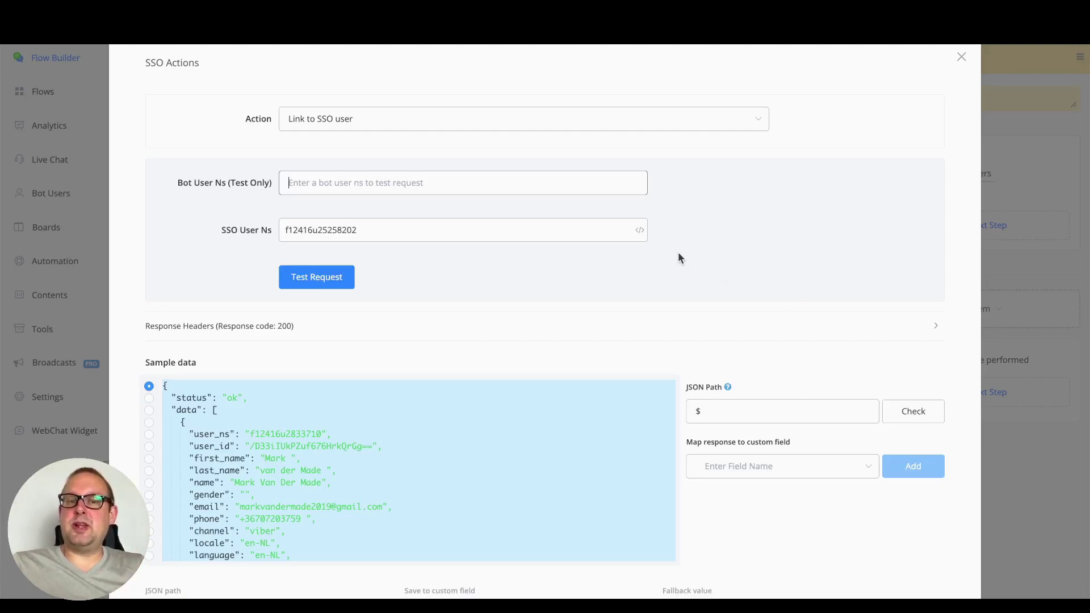
left_click(286, 231)
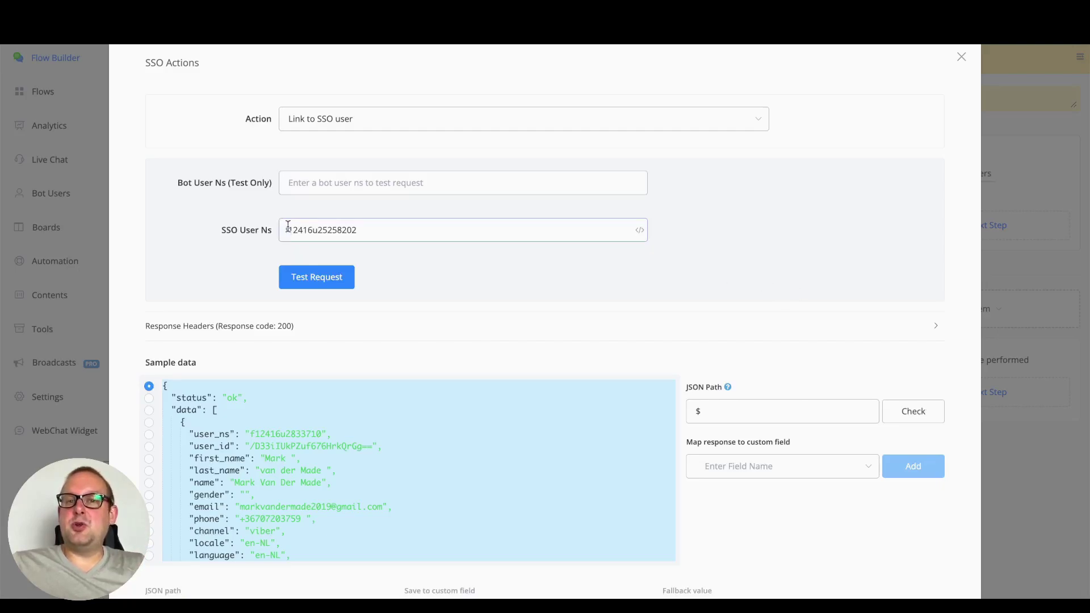
left_click_drag(393, 233, 261, 237)
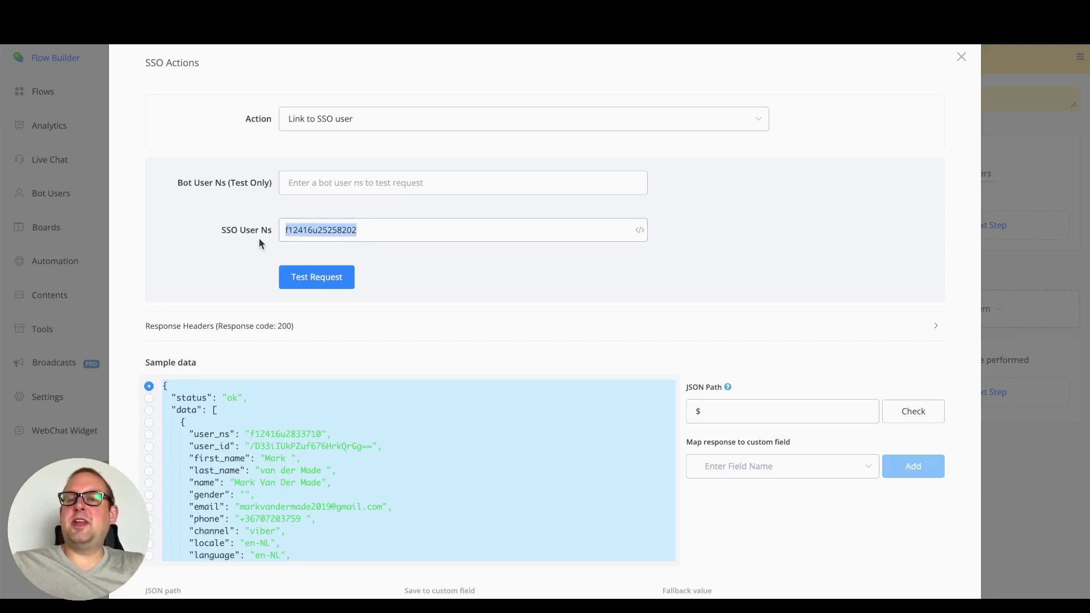
left_click(569, 268)
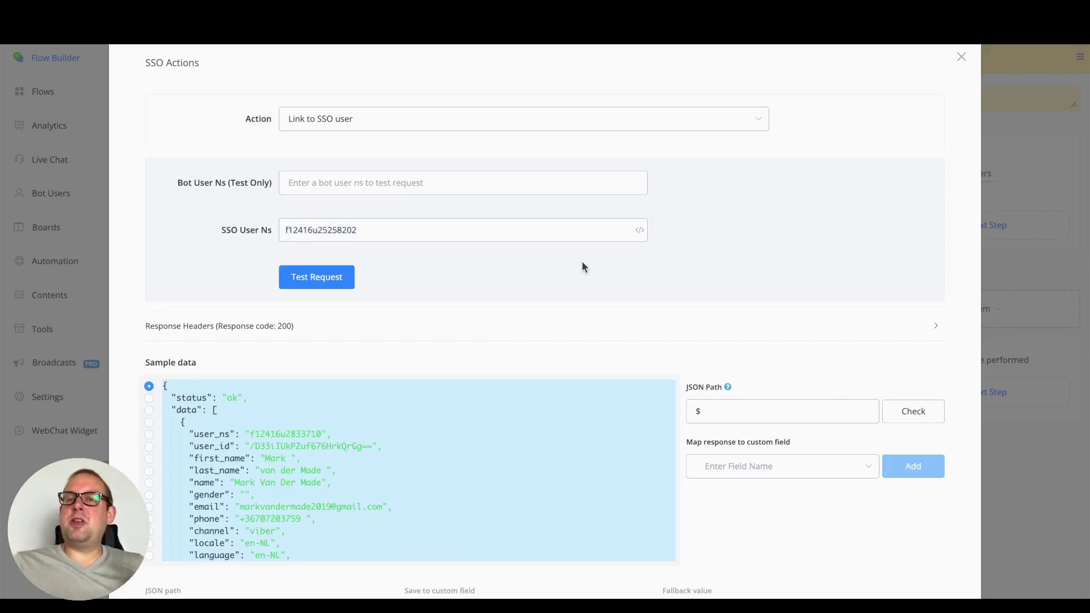
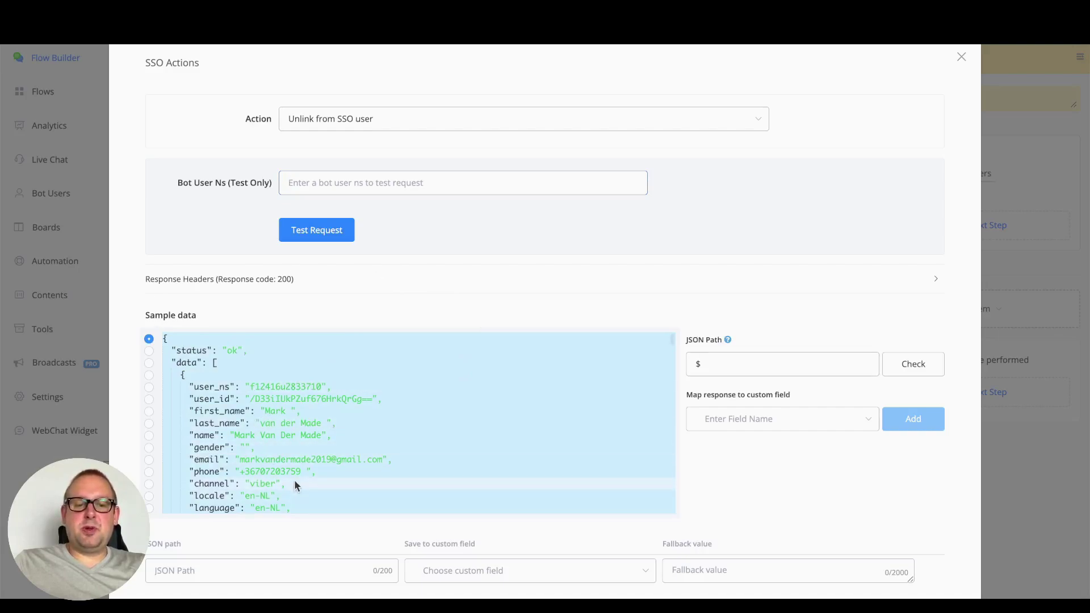
Paste the sample user_ns into Bot User Ns and test Unlink, getting status ok with 'unlinked'
scroll(278, 486, "down", 1)
scroll(267, 474, "down", 1)
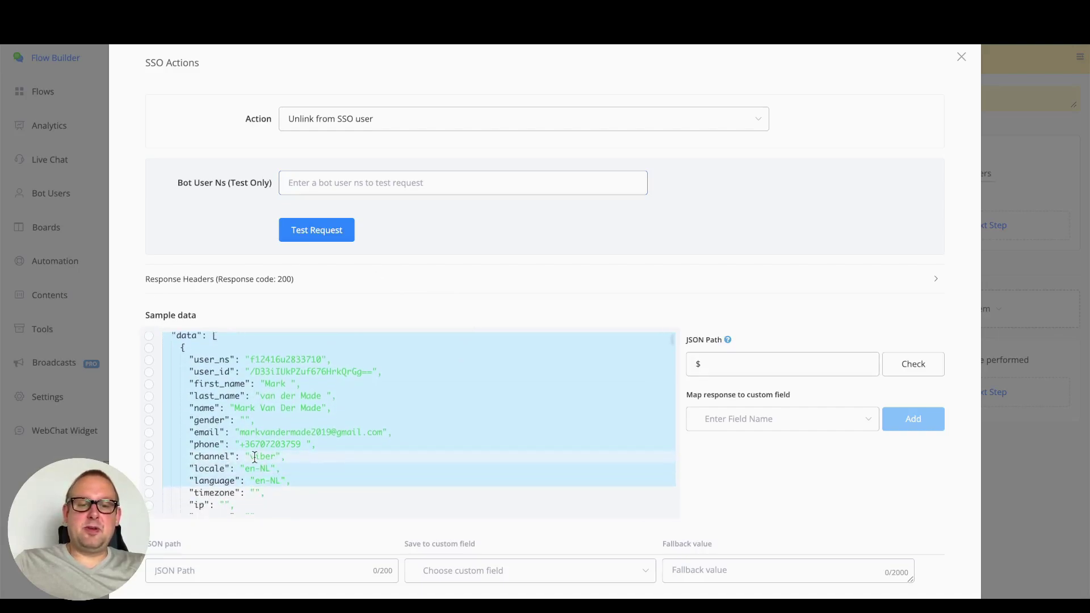
scroll(254, 456, "up", 1)
double_click(278, 380)
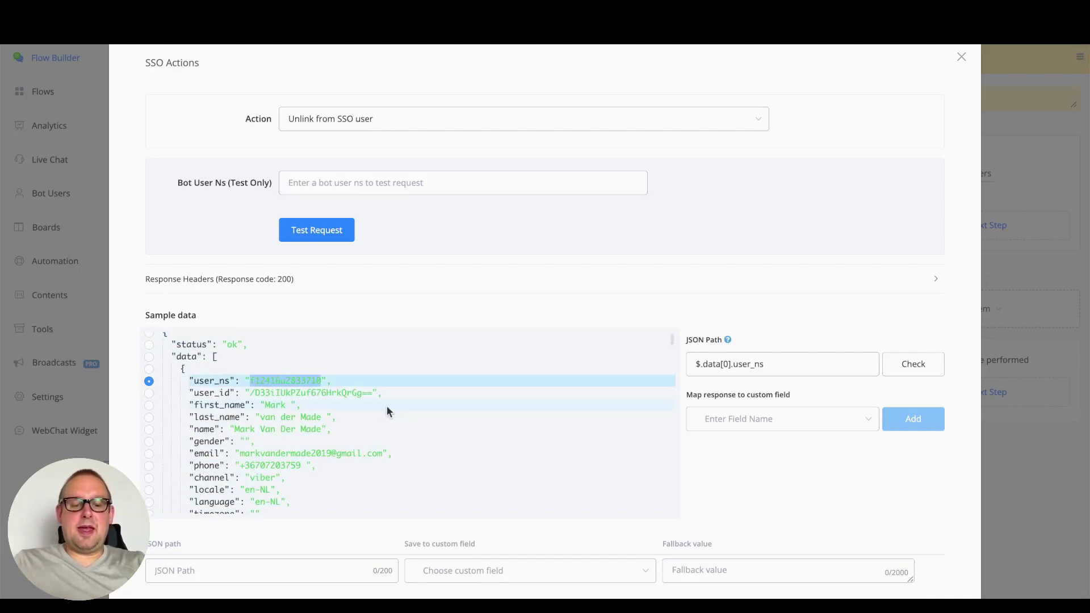
left_click(328, 180)
type("f12416u2833710")
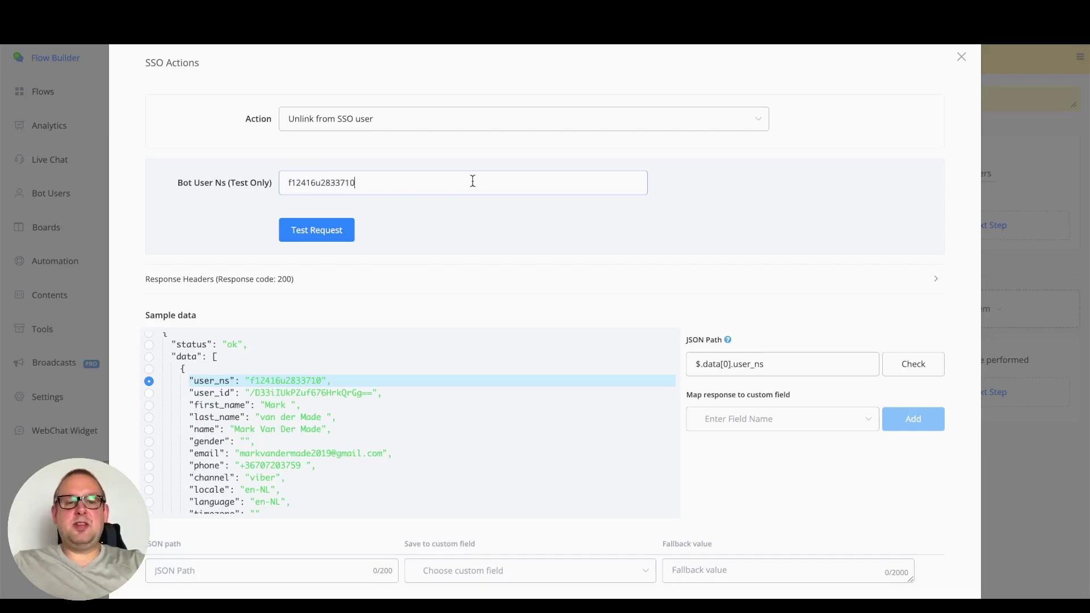
left_click(316, 232)
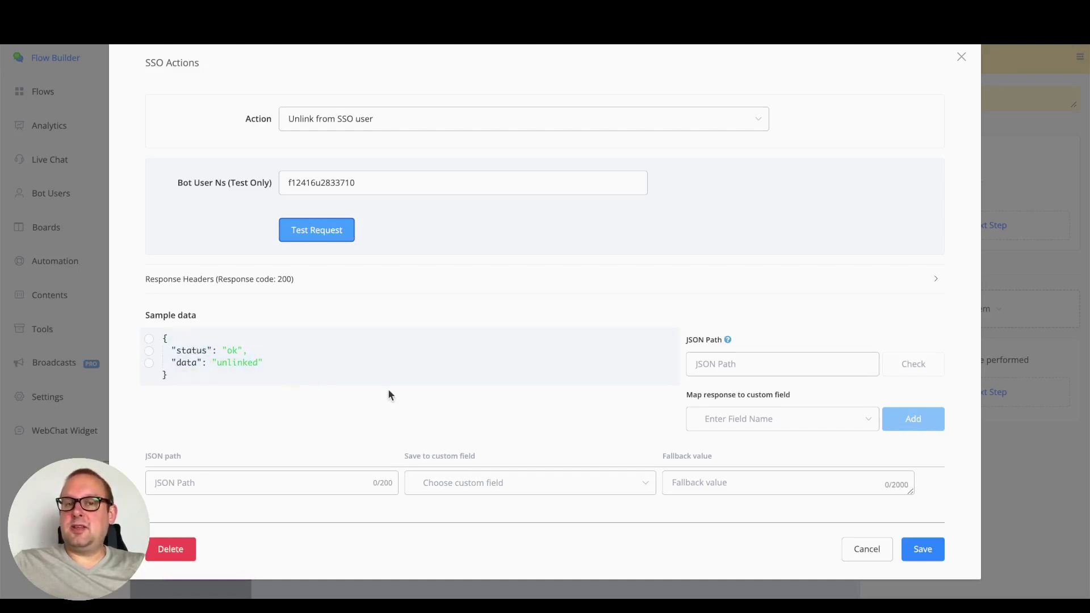
double_click(346, 177)
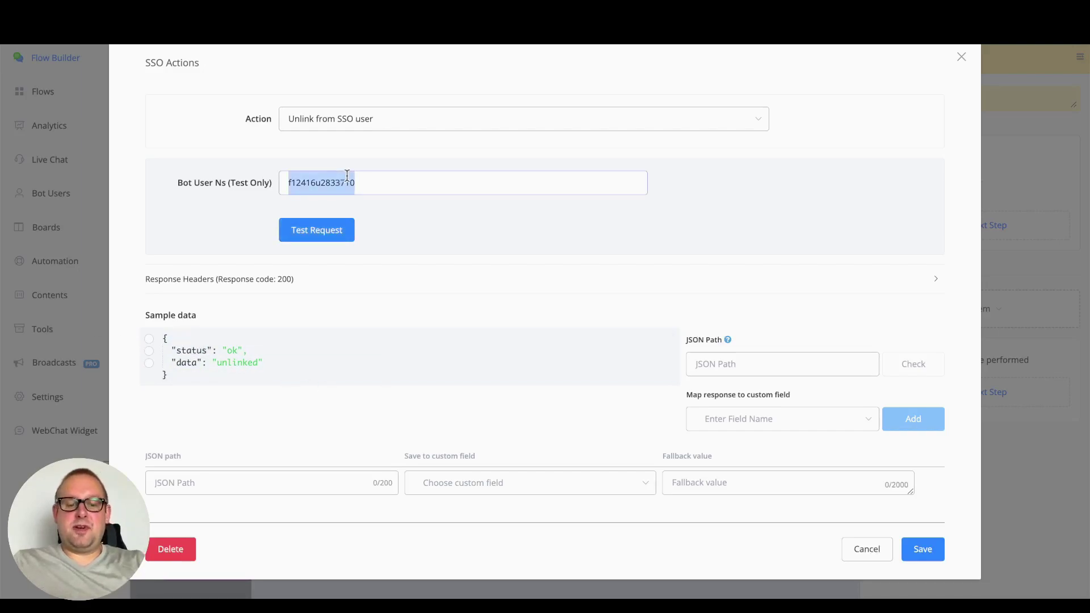
Change the SSO action to Link to SSO user and check the Bot User Ns value
left_click(369, 121)
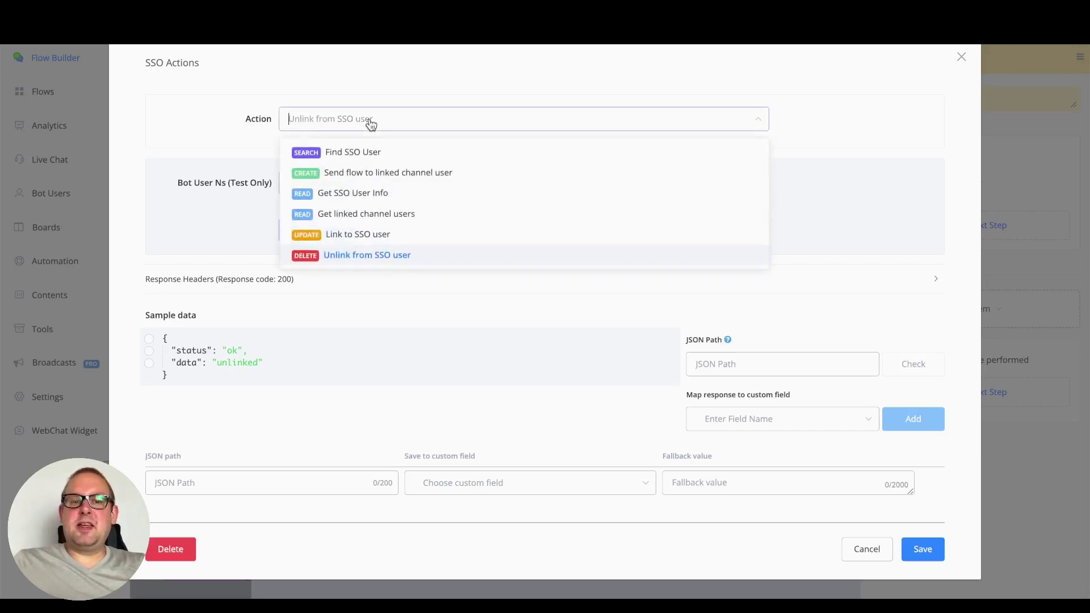
left_click(358, 235)
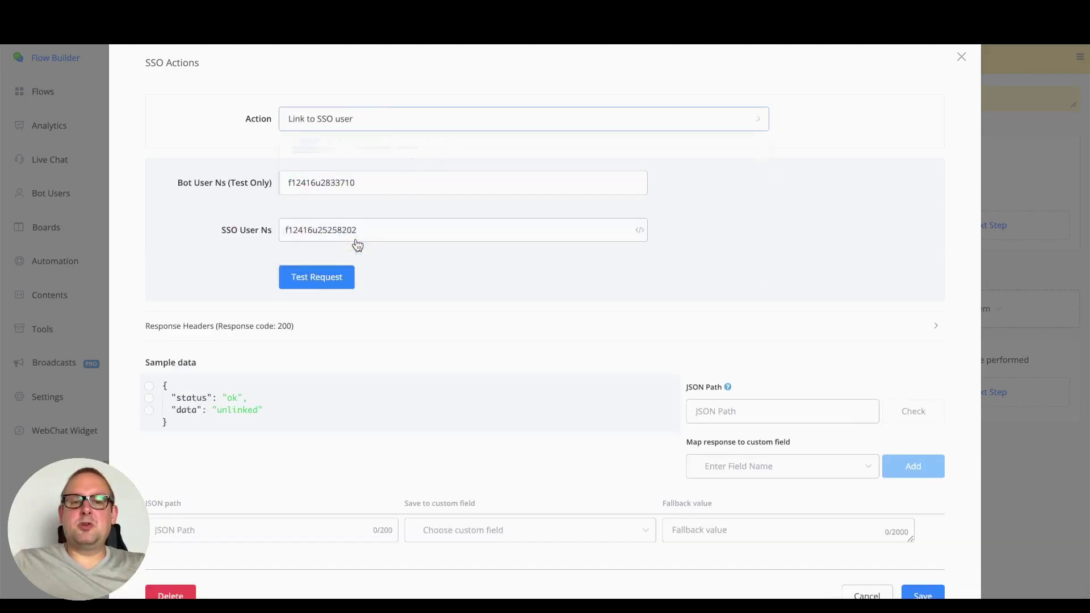
double_click(385, 187)
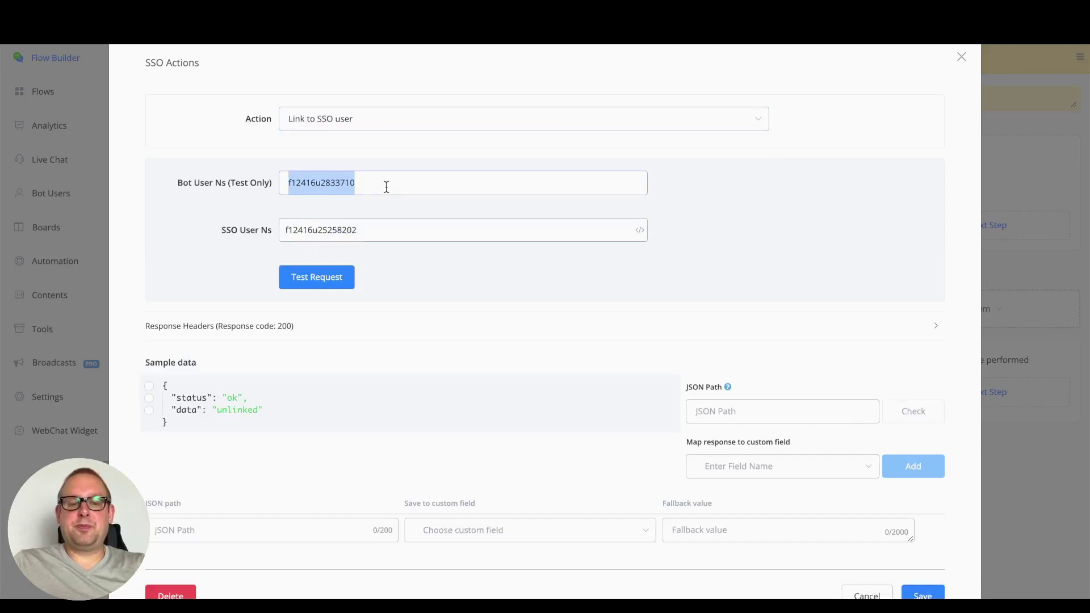
left_click(384, 187)
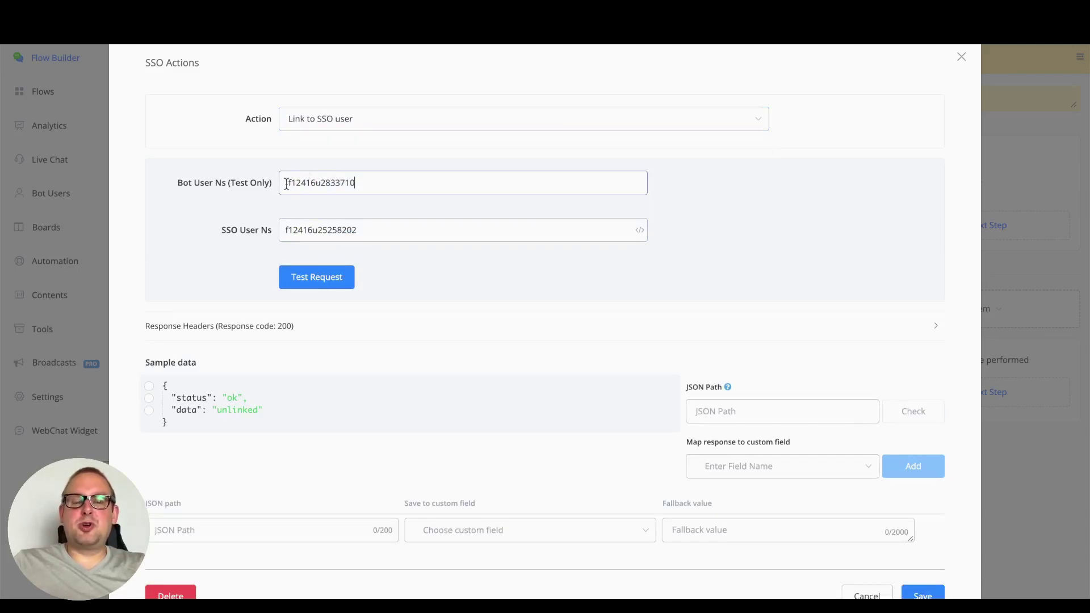
left_click_drag(288, 185, 401, 184)
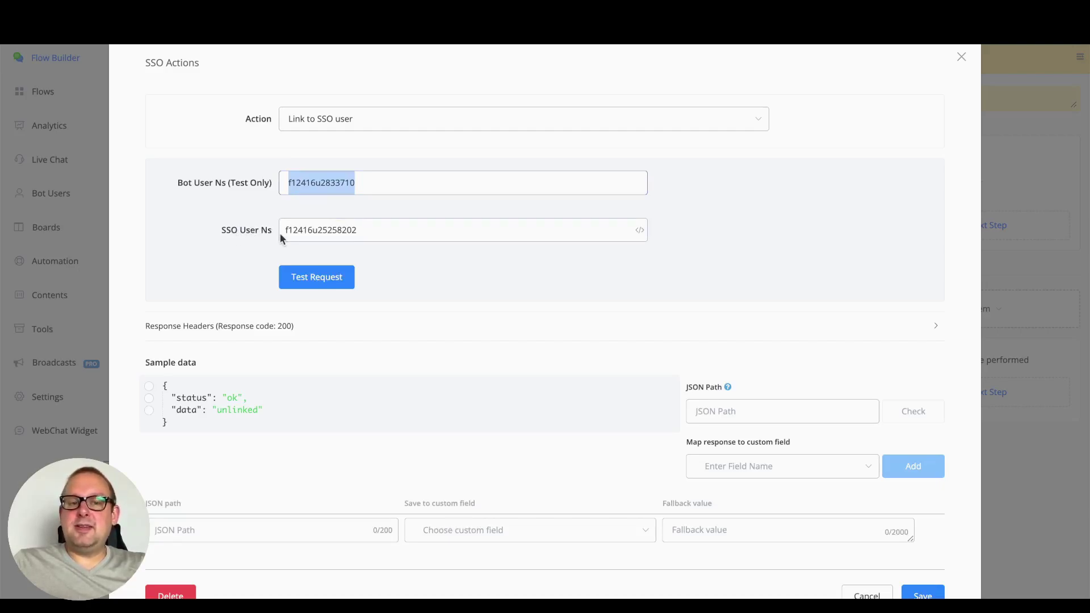
Run the Link to SSO user test request, returning status ok with data 'linked'
left_click(431, 186)
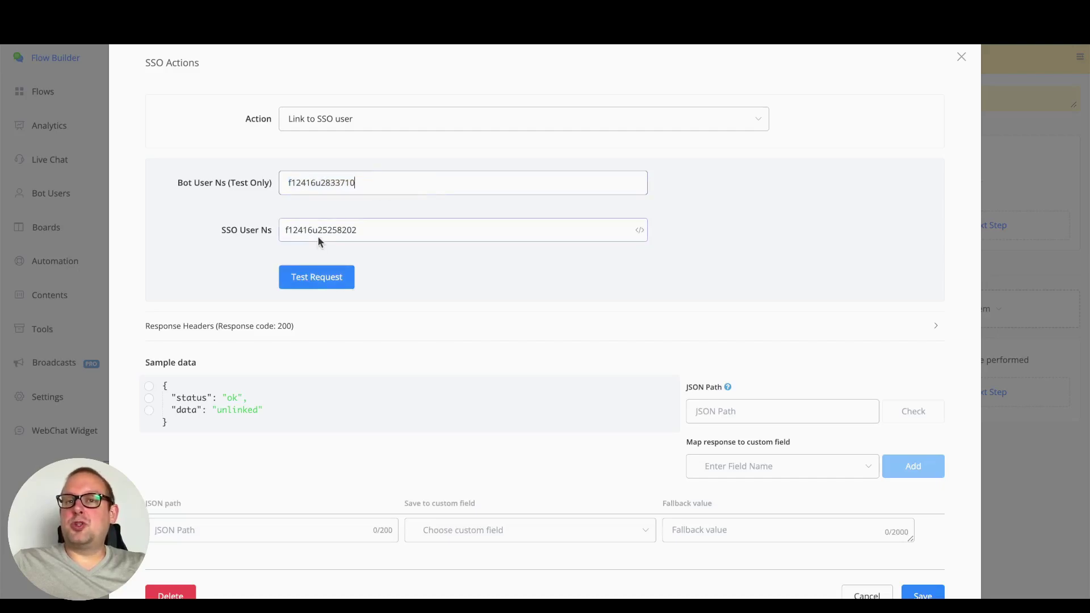
left_click(319, 283)
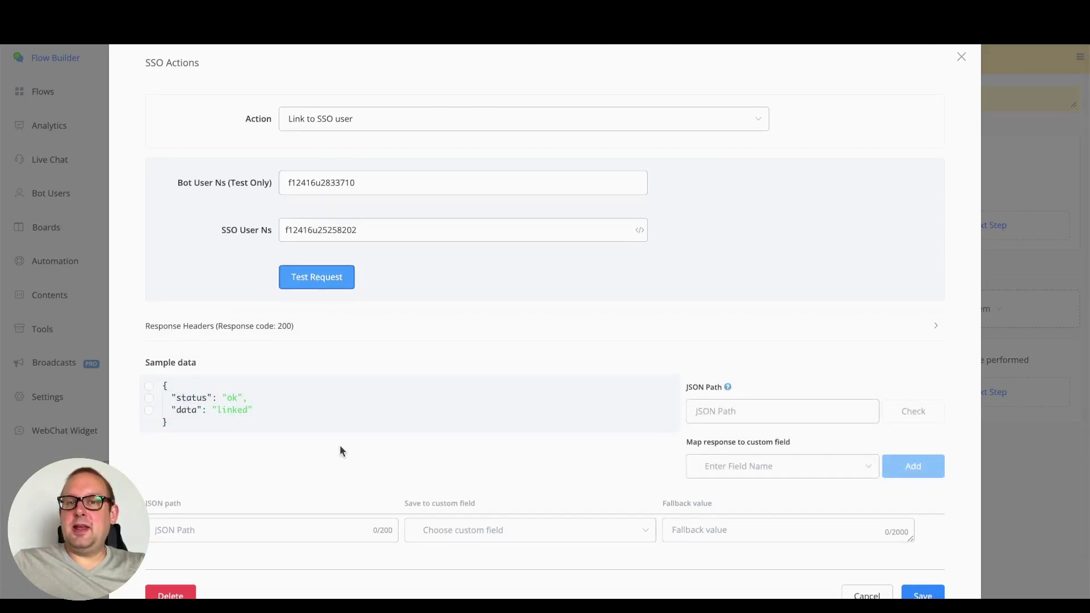
left_click(485, 126)
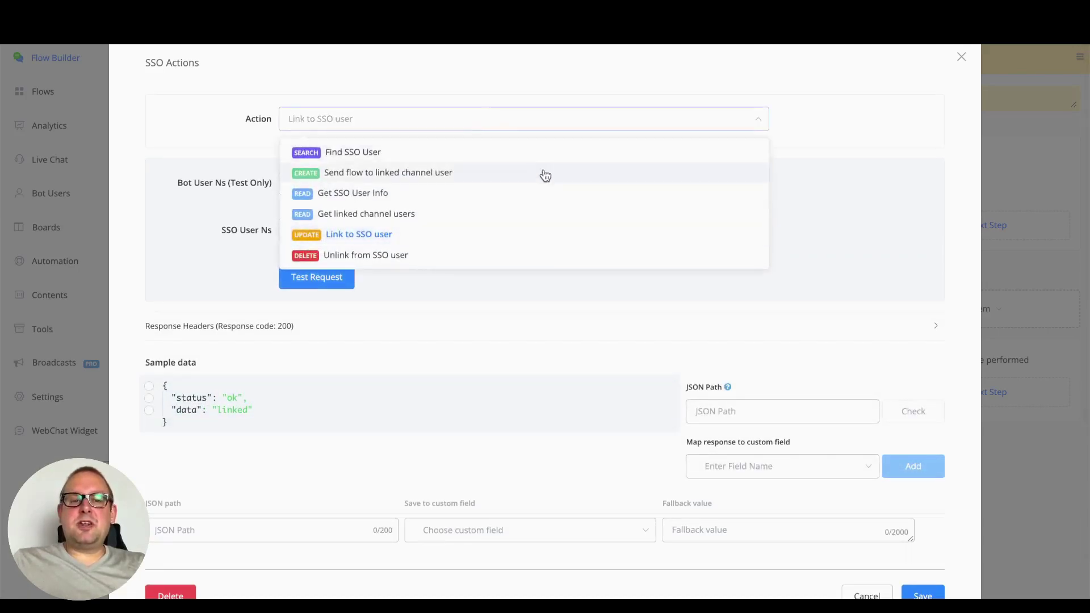